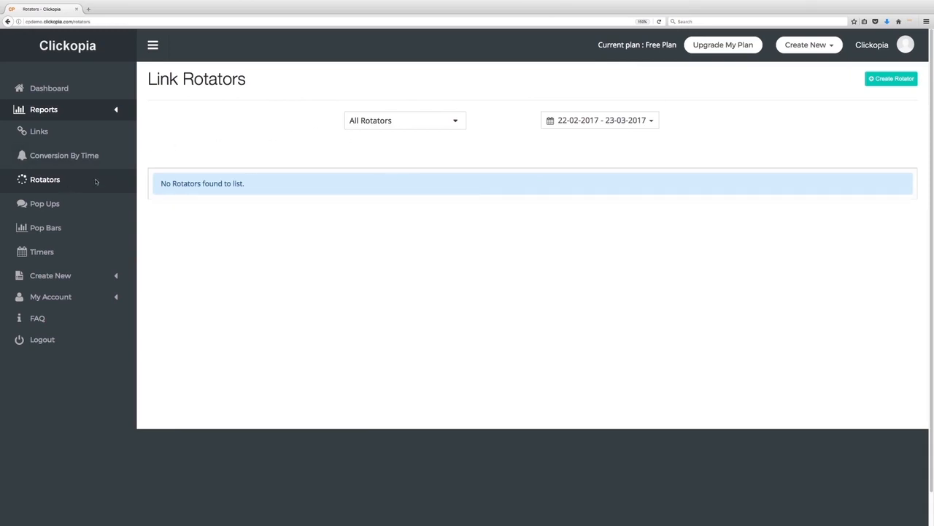
Start a new link rotator and keep it in the All Rotators group
left_click(882, 79)
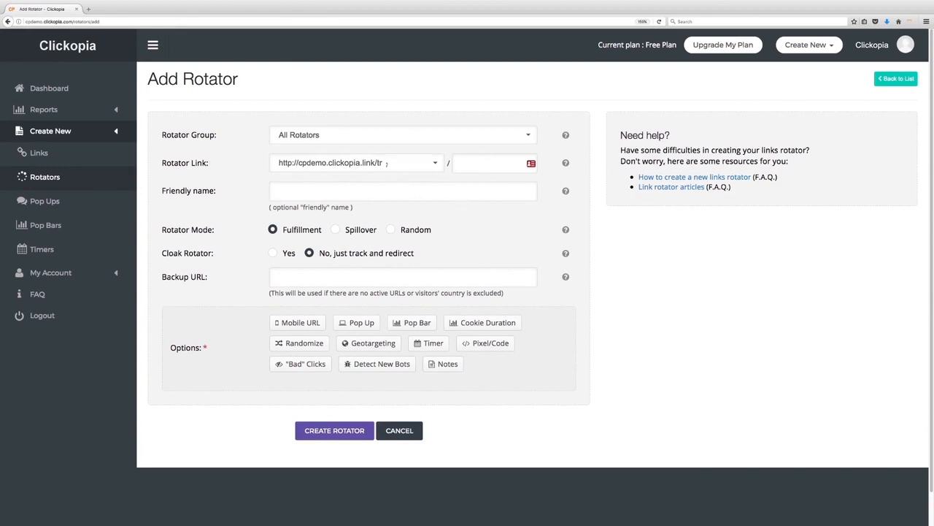
left_click(340, 135)
left_click(343, 111)
left_click(341, 138)
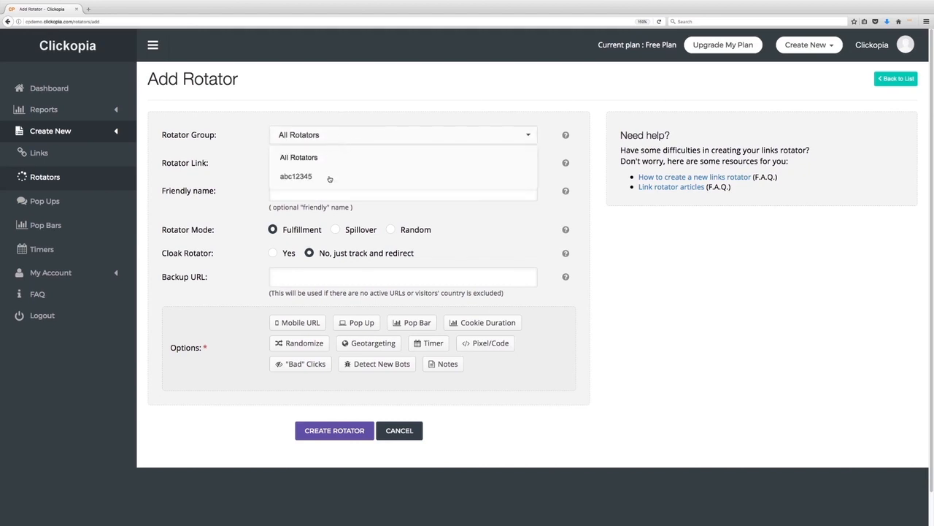
left_click(331, 177)
left_click(328, 143)
left_click(327, 157)
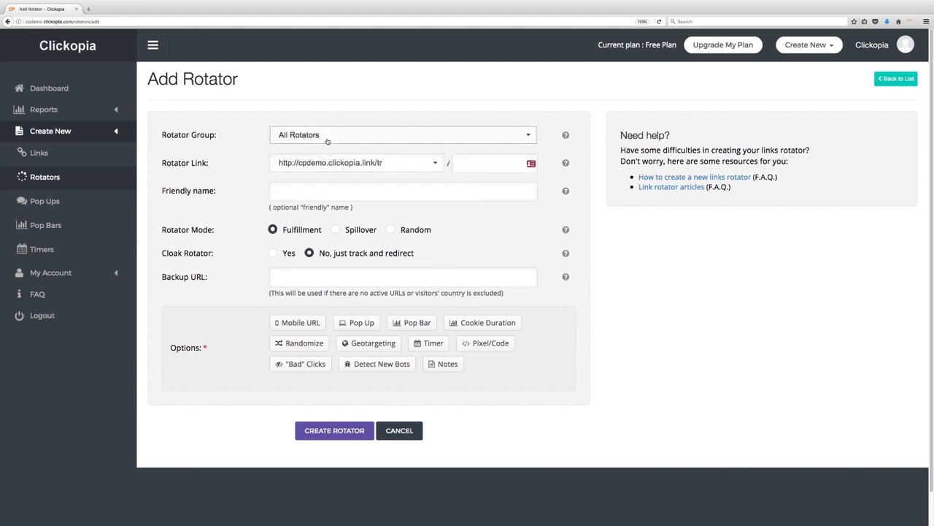
left_click(336, 166)
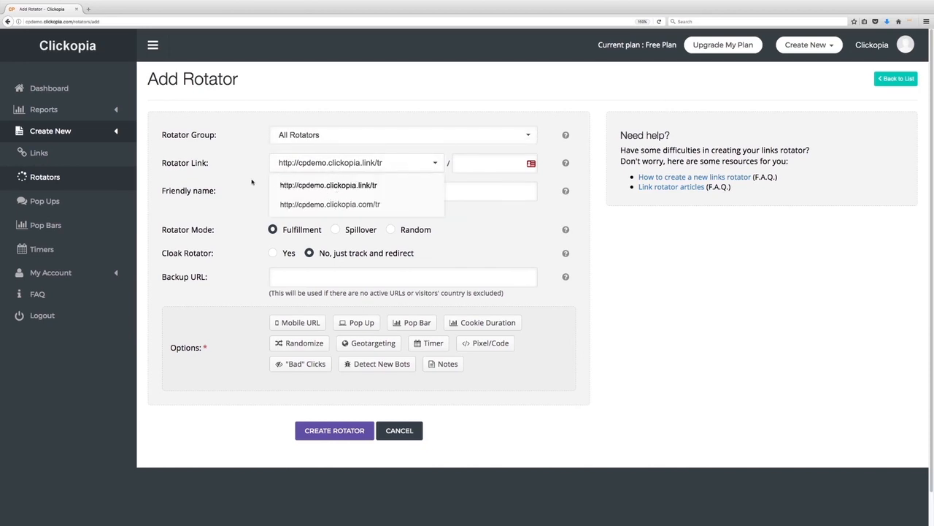
left_click(437, 162)
left_click(468, 165)
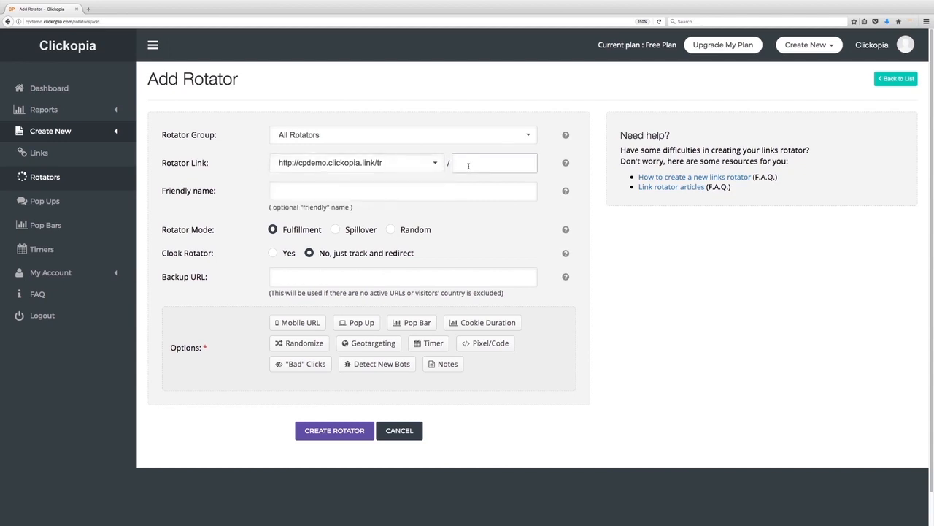
type("abc12333")
key("Tab")
type("friendly")
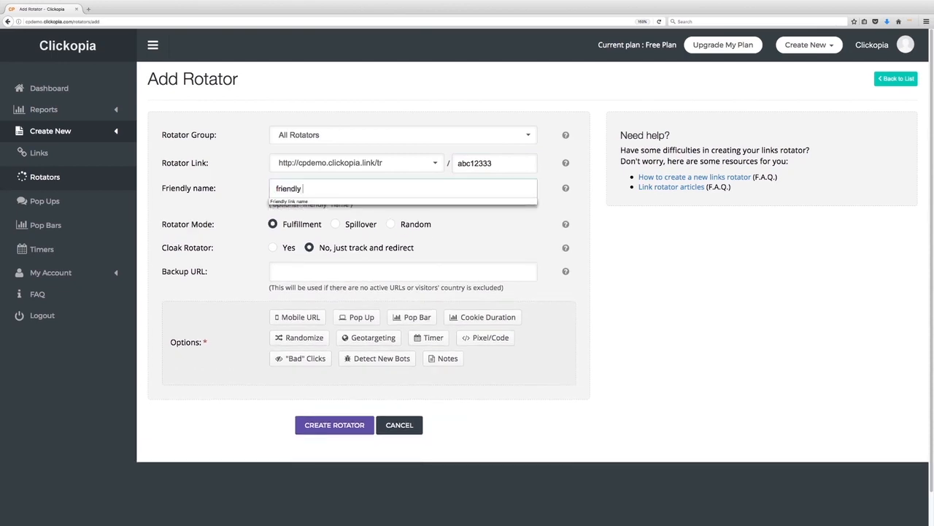
key("Tab")
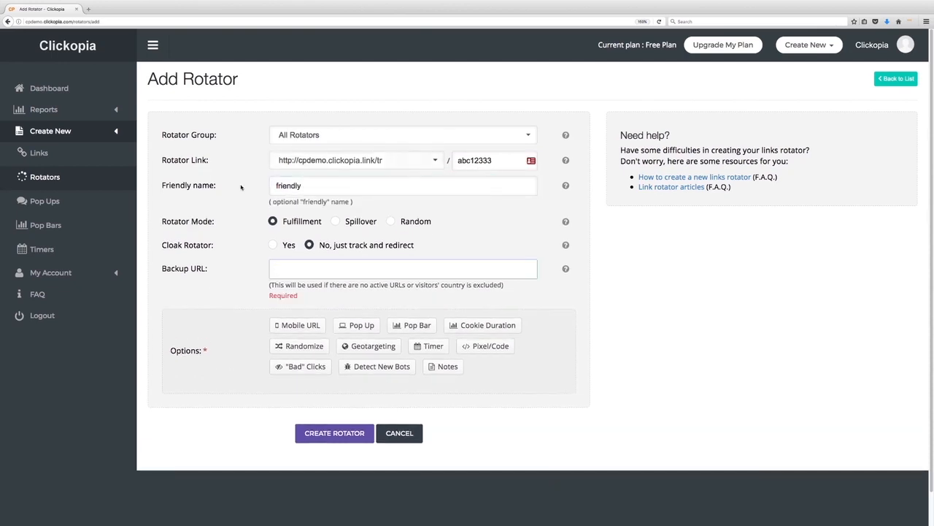
Compare the Fulfillment, Spillover and Random rotator modes and select Random
left_click(191, 223)
triple_click(191, 222)
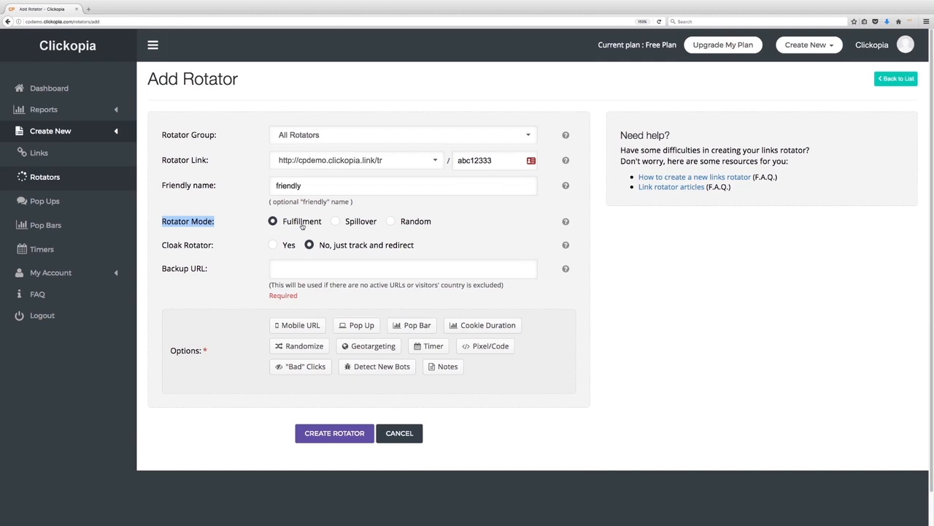
left_click(336, 221)
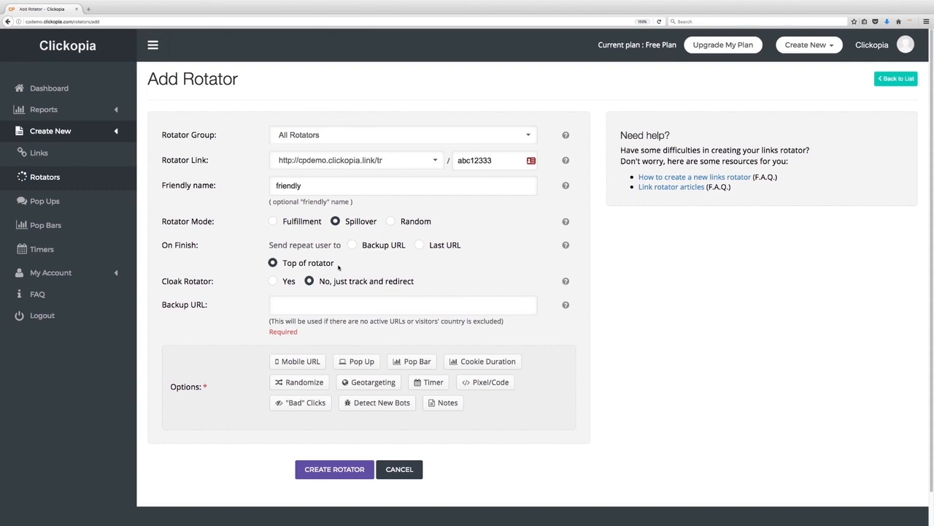
left_click_drag(208, 305, 161, 305)
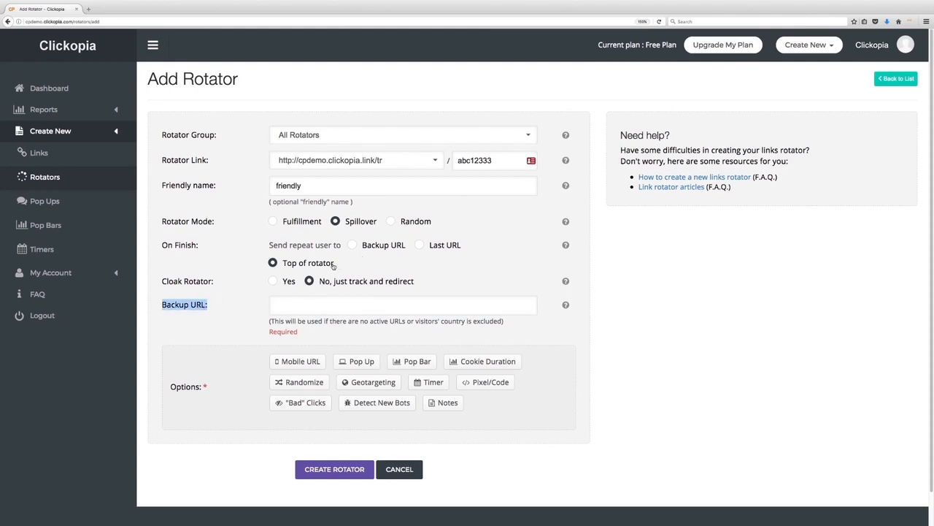
left_click(390, 223)
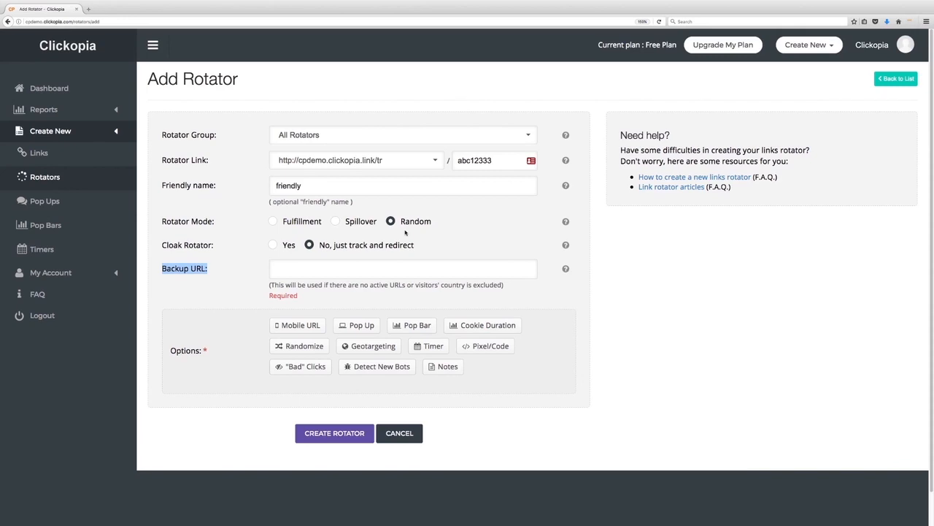
left_click(368, 226)
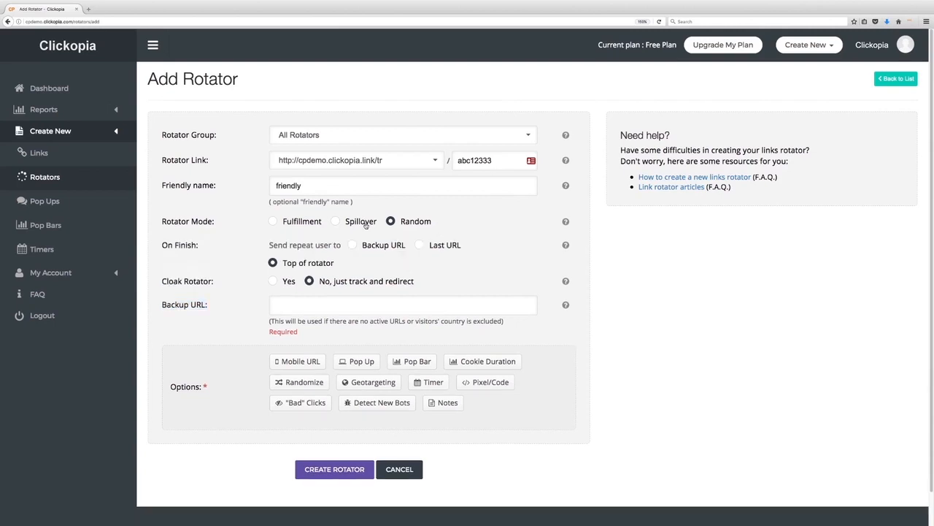
left_click(301, 223)
left_click(343, 223)
left_click(419, 224)
left_click(302, 225)
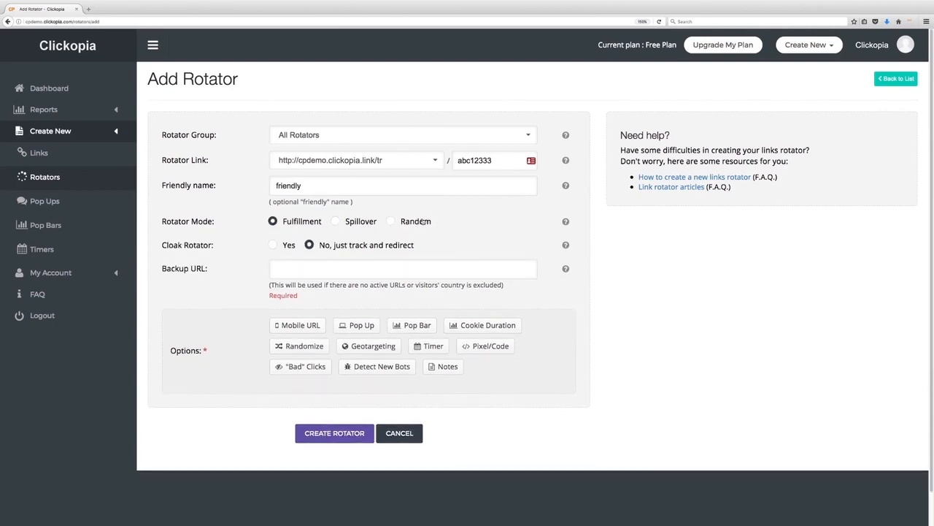
left_click(400, 227)
Check the extra fields for cloaking the rotator, returning to "No, just track and redirect", and go to the Backup URL
left_click(275, 247)
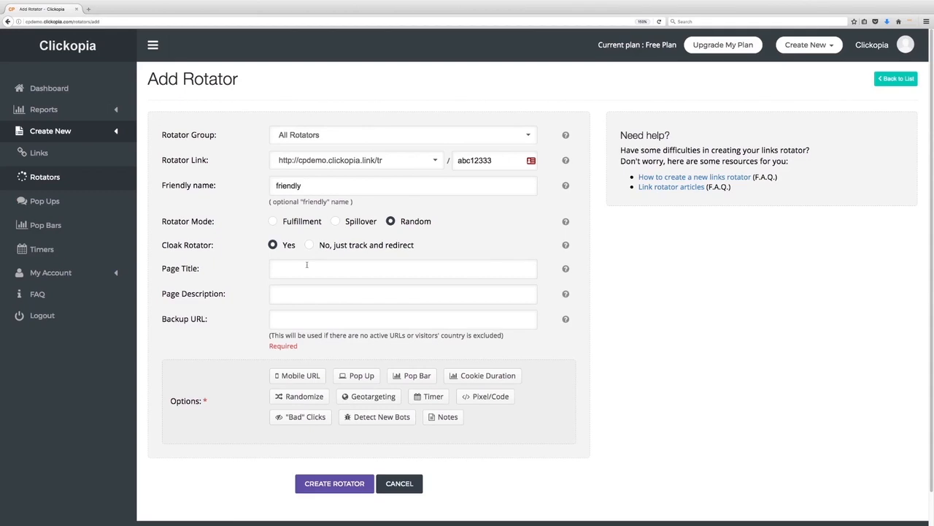
left_click(311, 246)
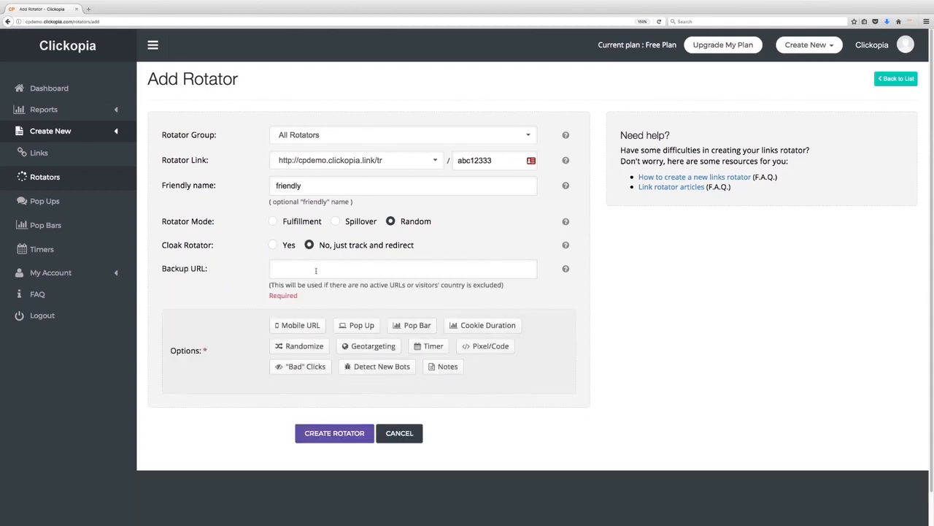
left_click(316, 270)
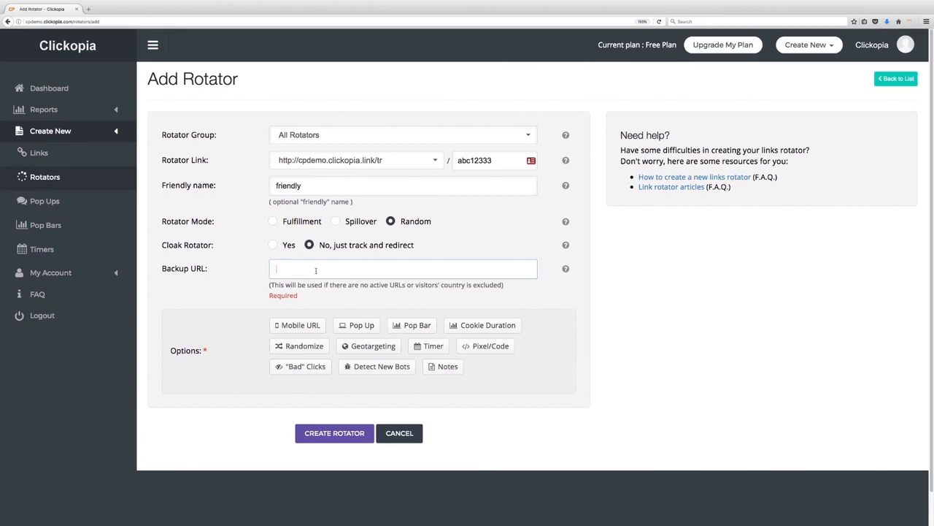
Examine the settings of the Mobile URL and Pop Up options, removing each section from the rotator form
scroll(315, 273, "down", 1)
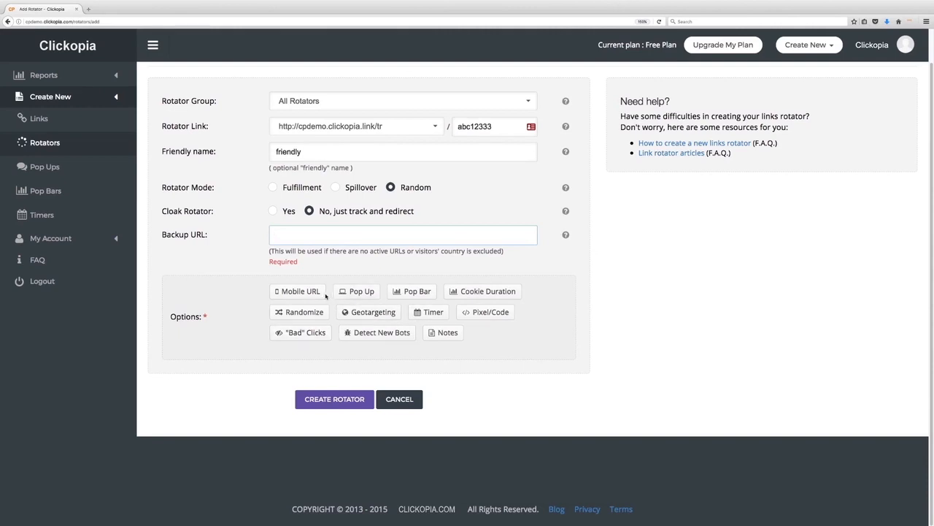
left_click(315, 291)
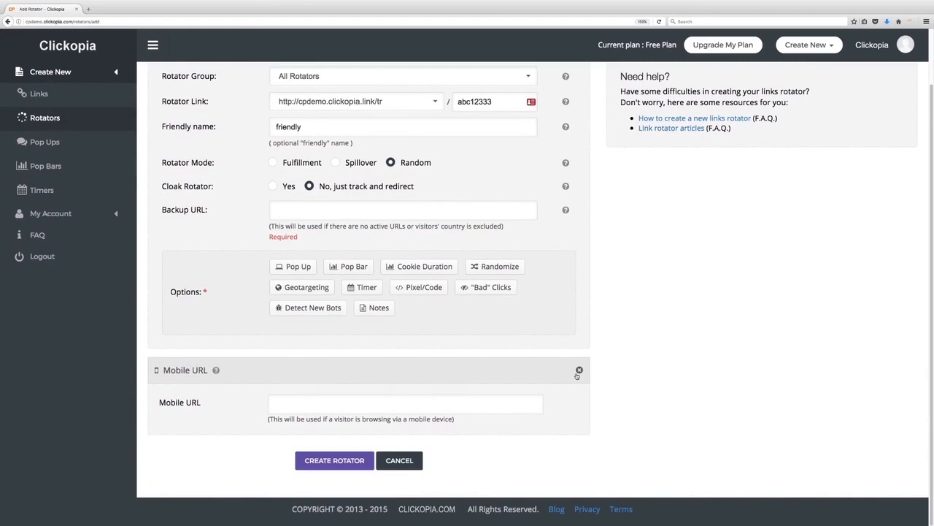
left_click(579, 371)
left_click(356, 326)
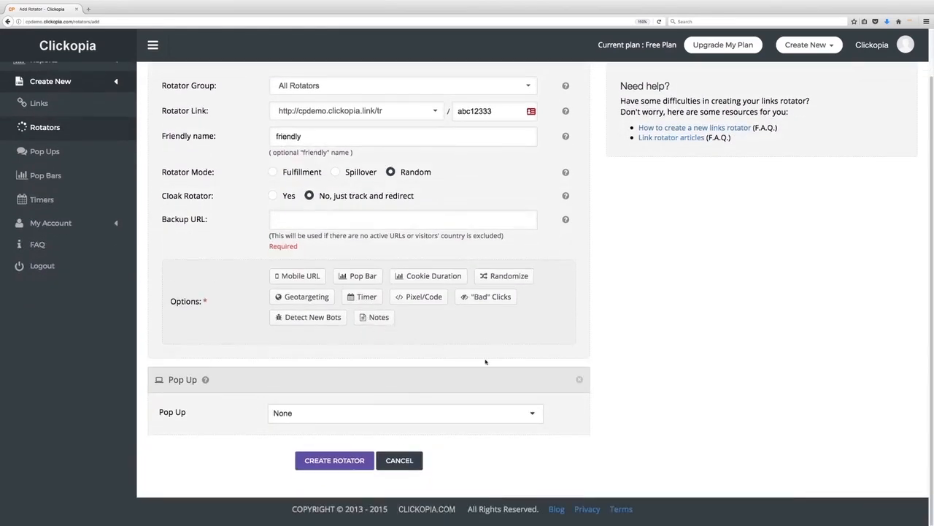
left_click(580, 379)
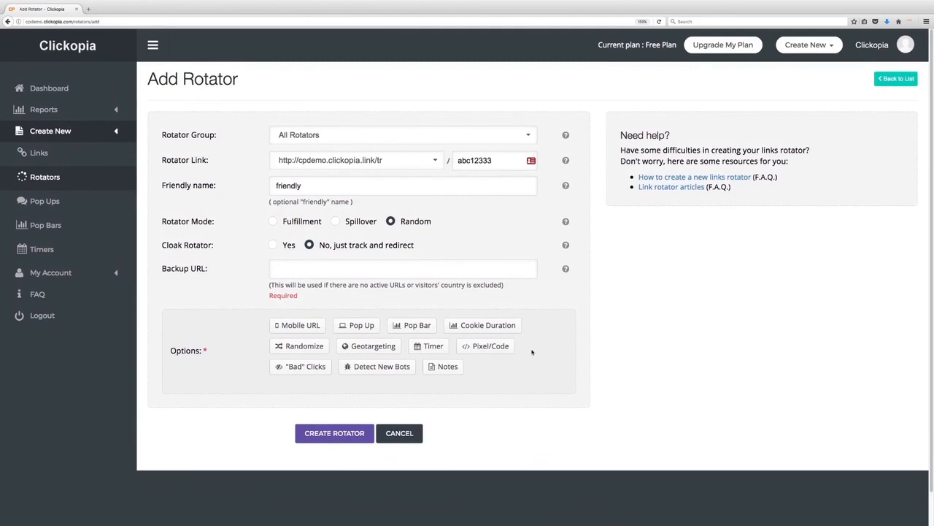
left_click(360, 326)
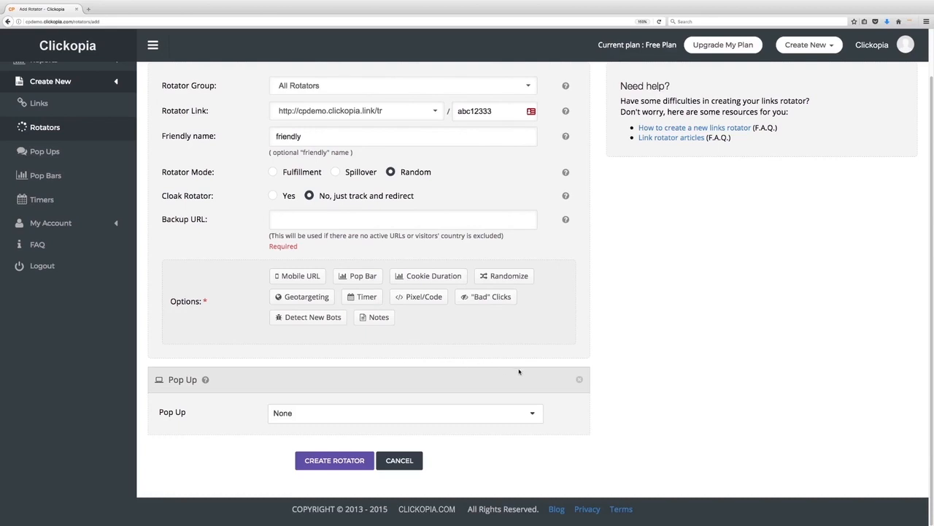
left_click(579, 379)
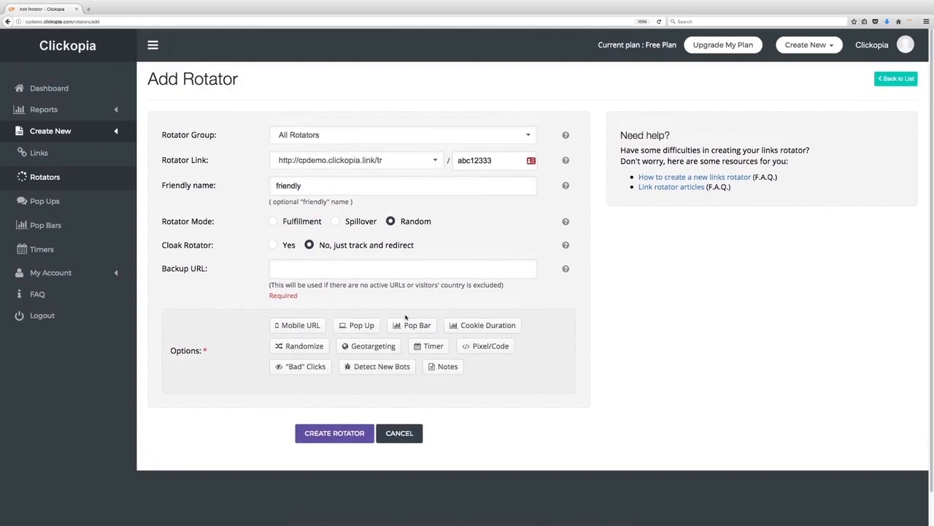
Examine the Pop Bar and Cookie Duration option settings and remove both sections from the form
left_click(412, 325)
left_click(580, 381)
left_click(497, 327)
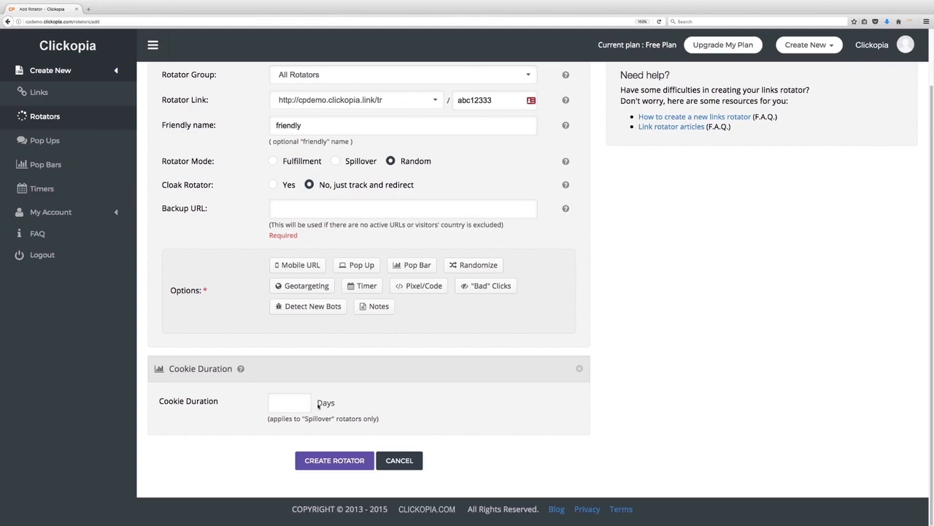
left_click(578, 368)
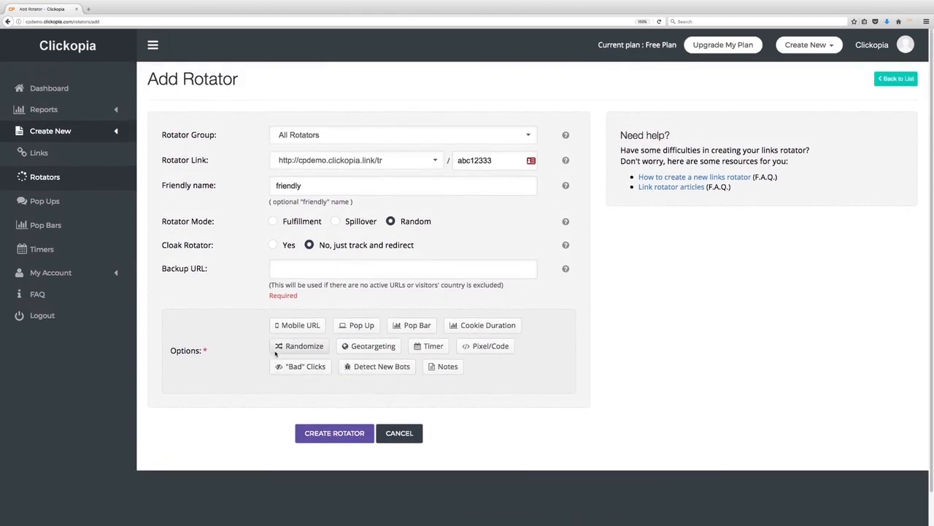
Examine the Randomize, Geotargeting and Timer option settings without adding any of them to the rotator
left_click(292, 347)
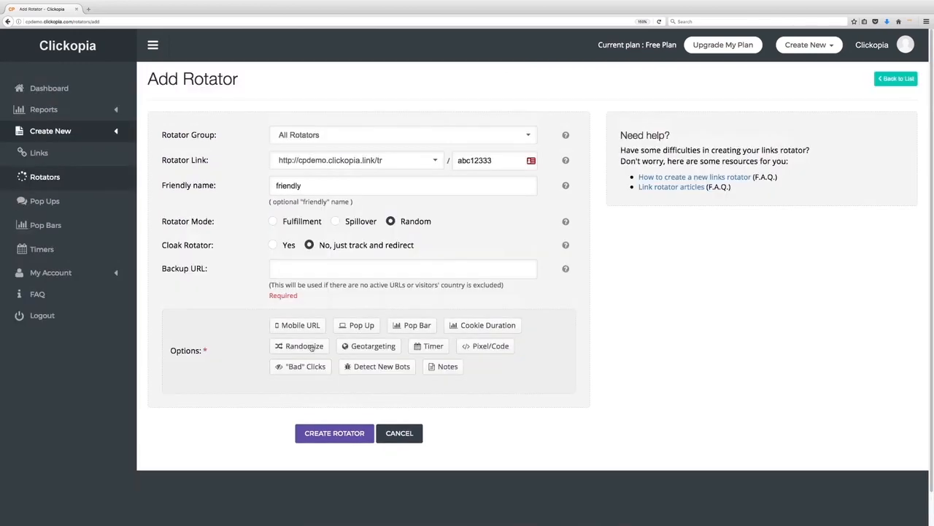
left_click(386, 348)
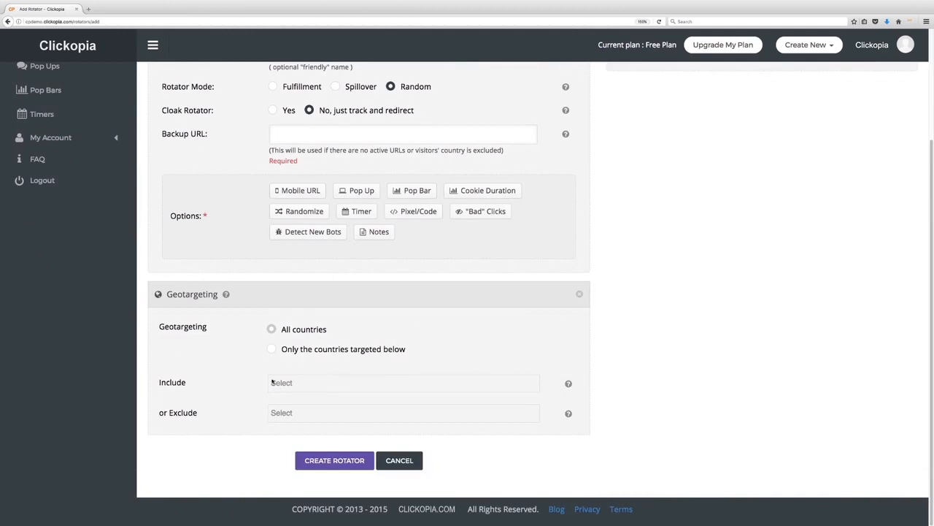
left_click(579, 294)
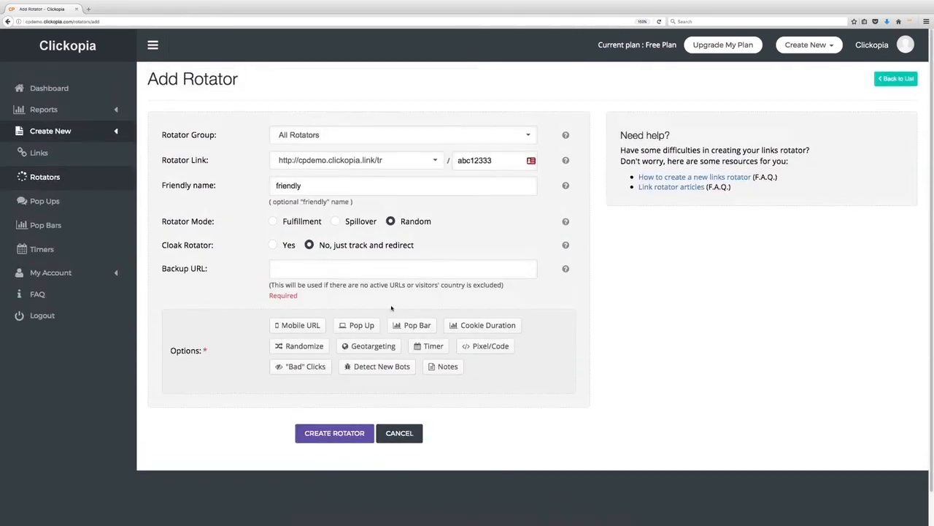
left_click(444, 348)
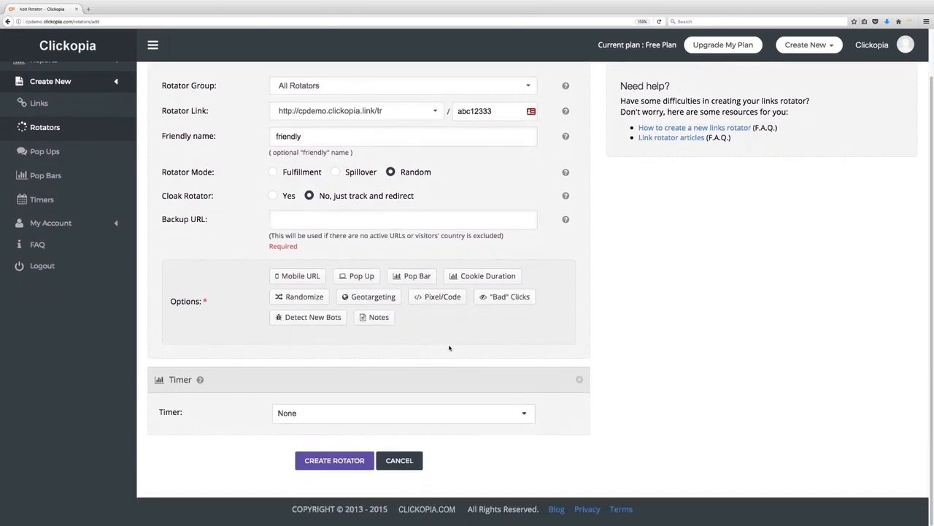
left_click(580, 379)
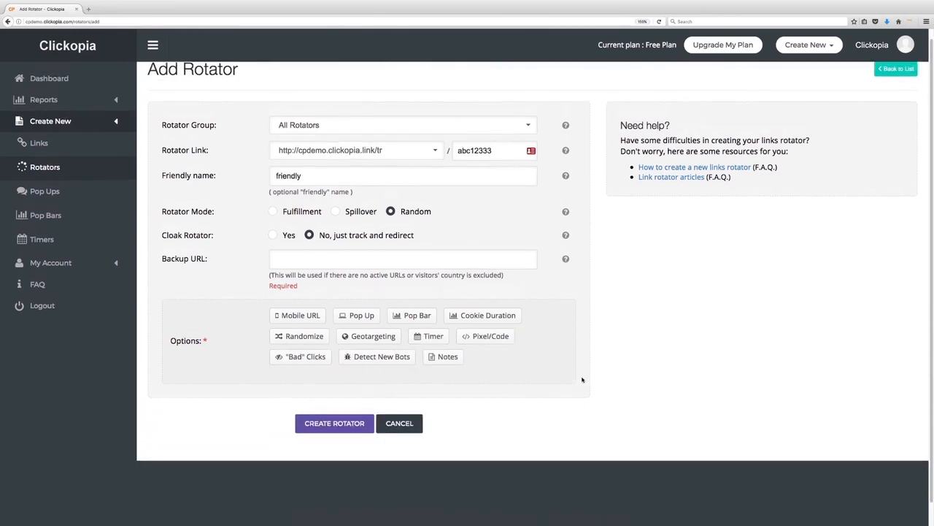
Examine the Pixel/Code option and the "Bad" Clicks filters, including the Anon choices, and remove both sections
left_click(485, 346)
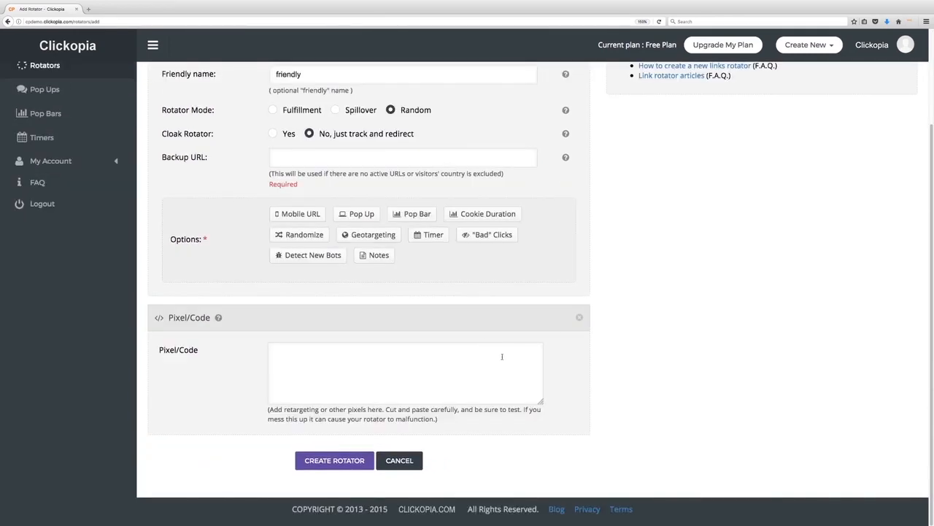
left_click(578, 319)
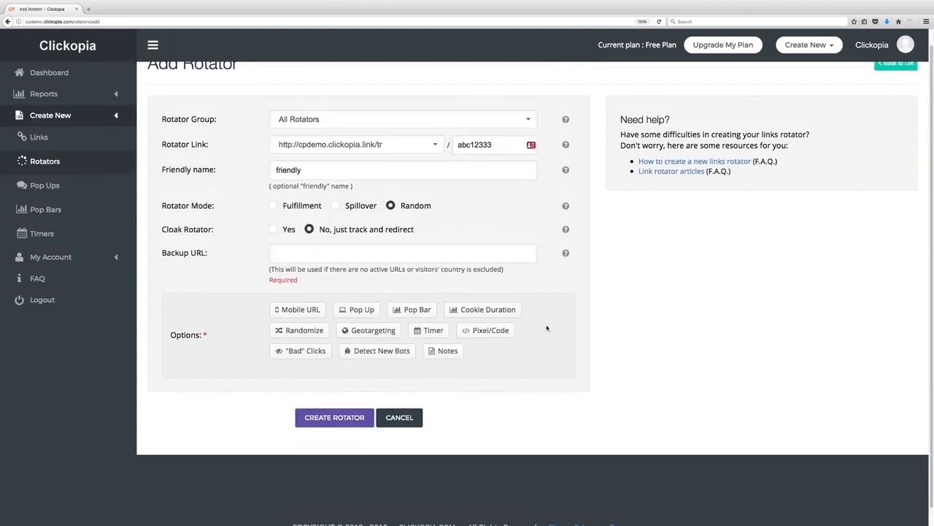
left_click(308, 365)
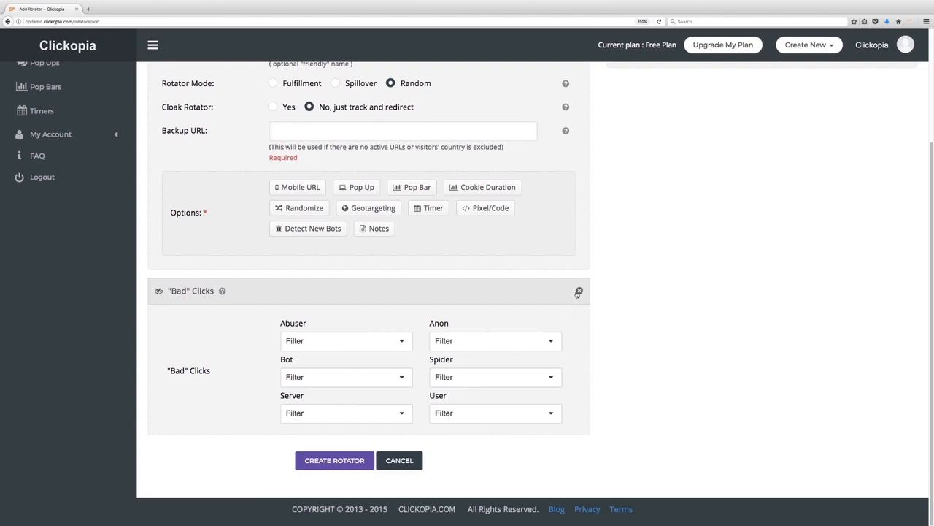
left_click(505, 347)
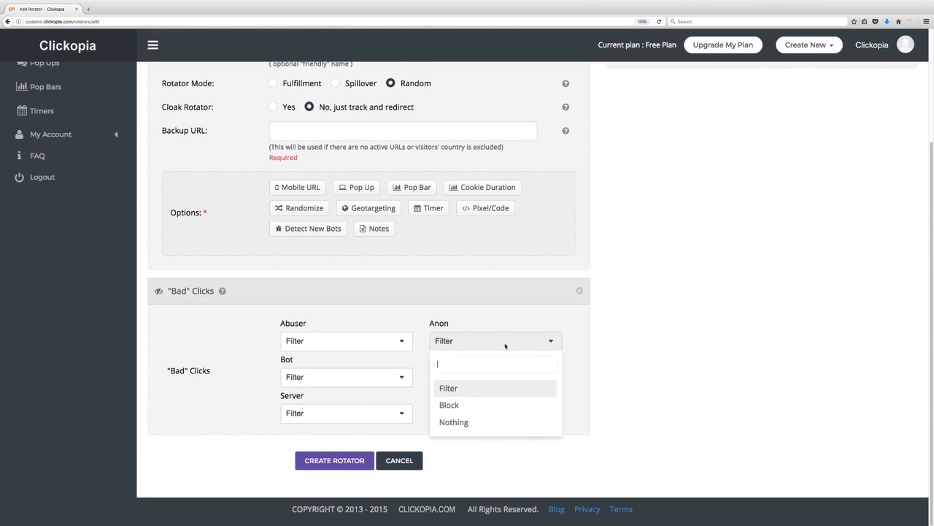
left_click(514, 321)
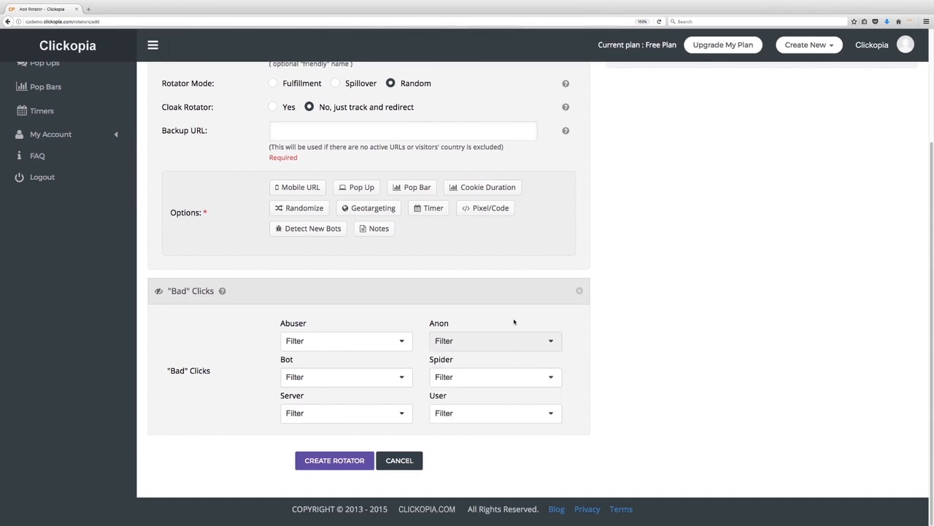
left_click(579, 290)
Examine the Detect New Bots and Notes options, removing both sections from the rotator form
left_click(355, 369)
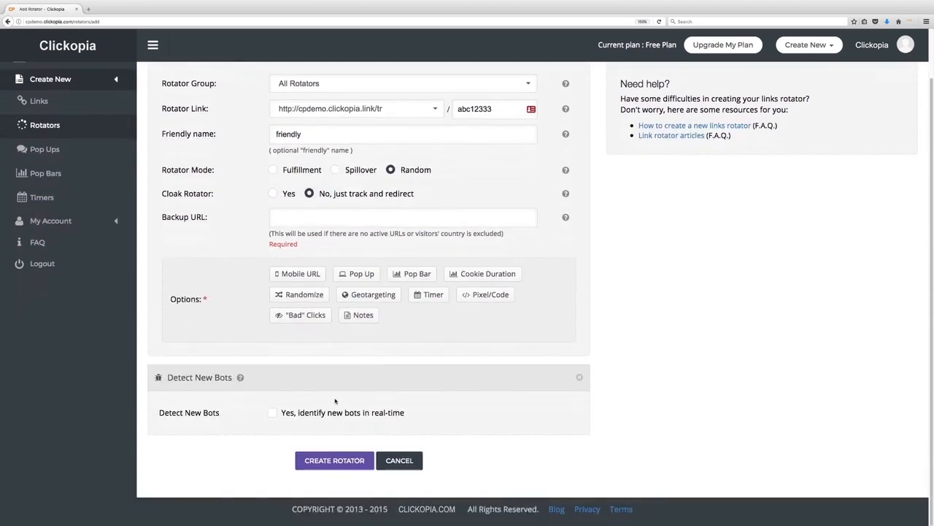
left_click(275, 414)
left_click(579, 377)
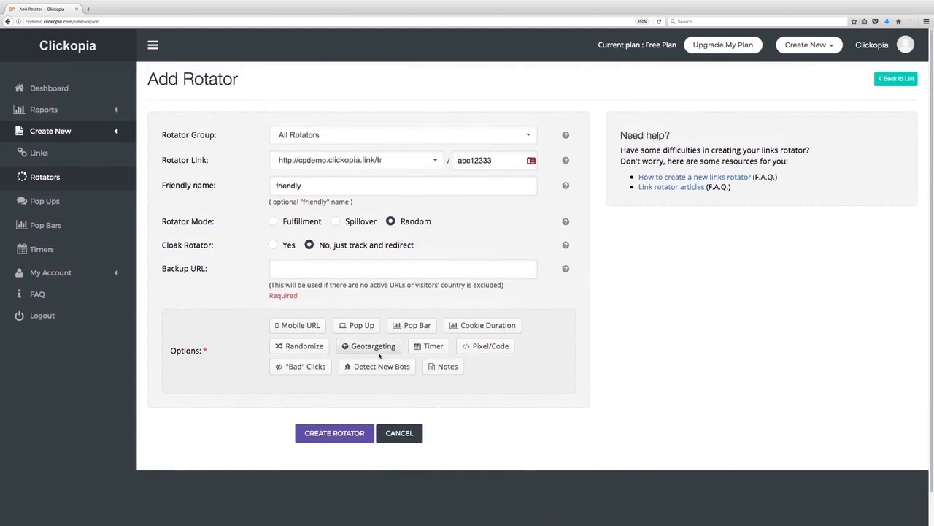
left_click(456, 370)
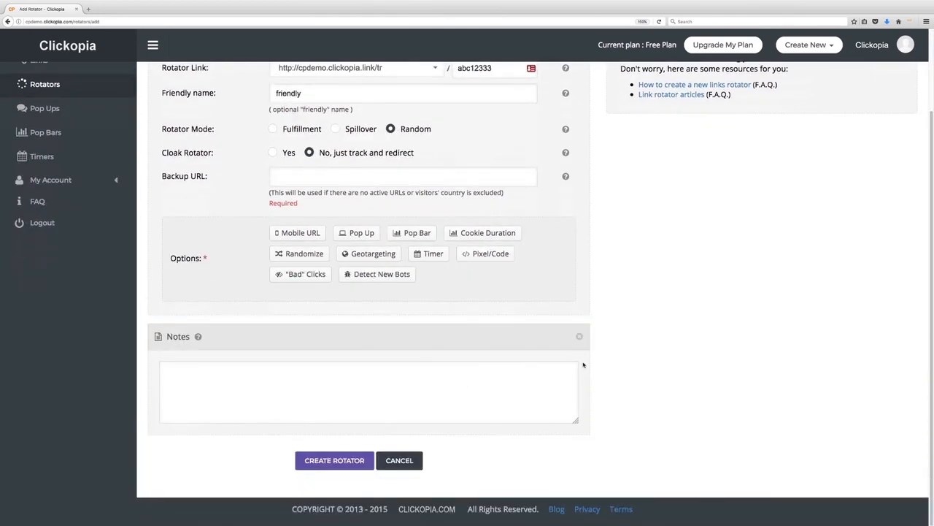
left_click(579, 337)
left_click(342, 274)
type("httpp")
key("BackSpace")
key("BackSpace")
key("BackSpace")
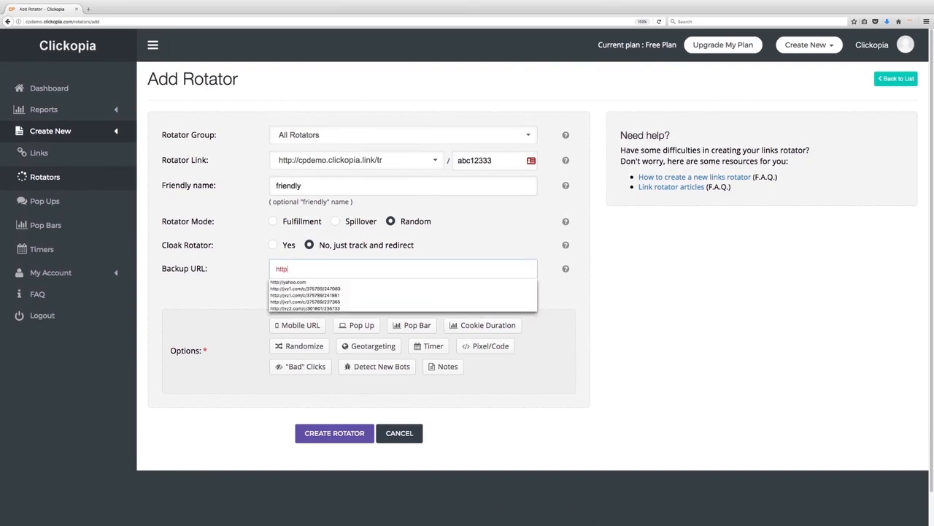
type("tp://yah")
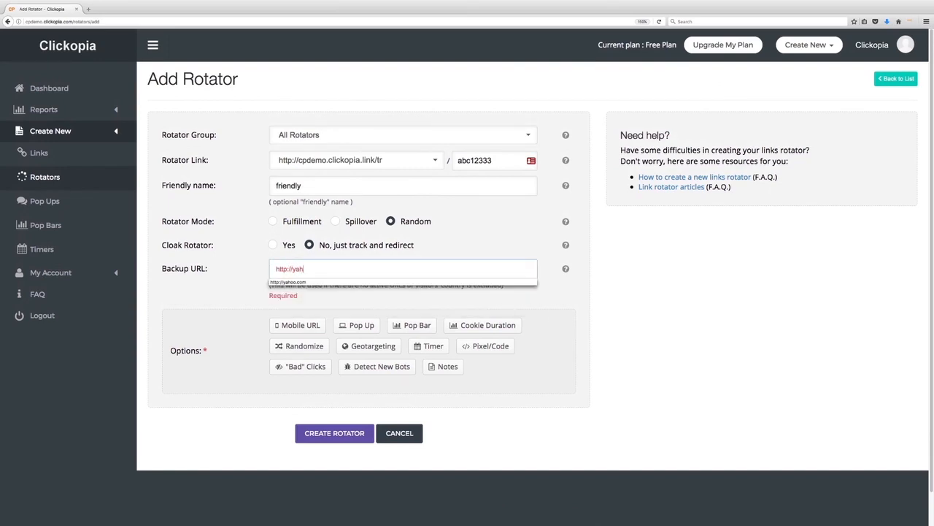
type("oo.com")
left_click(343, 436)
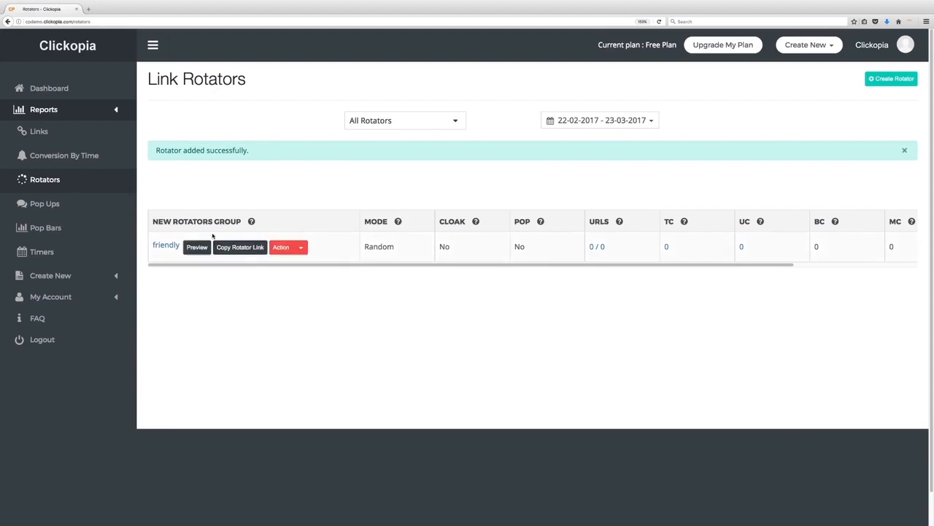
Copy the link of the "friendly" rotator and examine the actions available for it
mouse_move(307, 266)
left_mouse_down()
mouse_move(509, 271)
mouse_move(291, 274)
left_mouse_up()
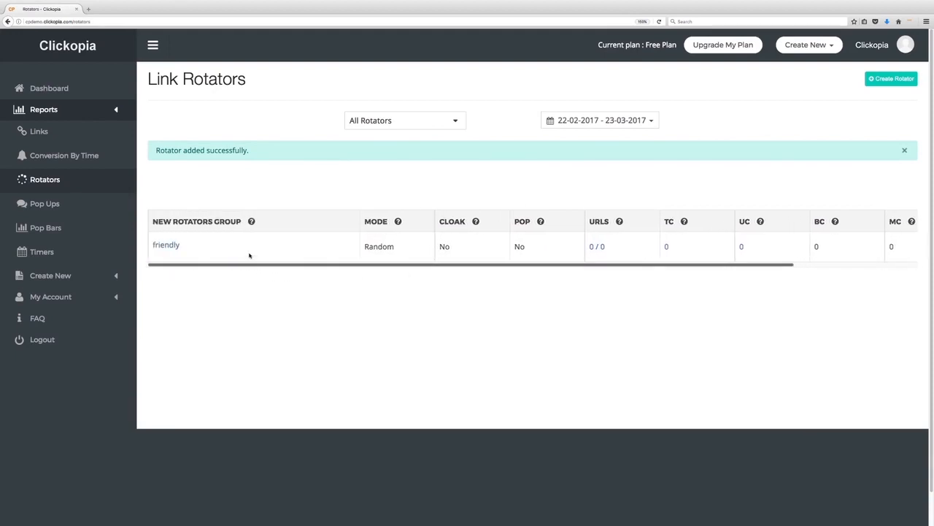
mouse_move(217, 247)
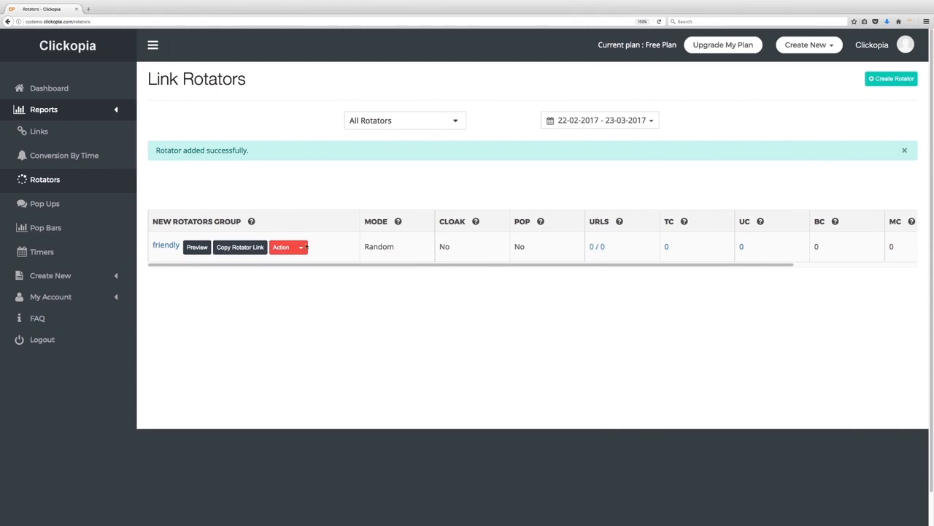
left_click(240, 246)
left_click(503, 220)
left_click(301, 248)
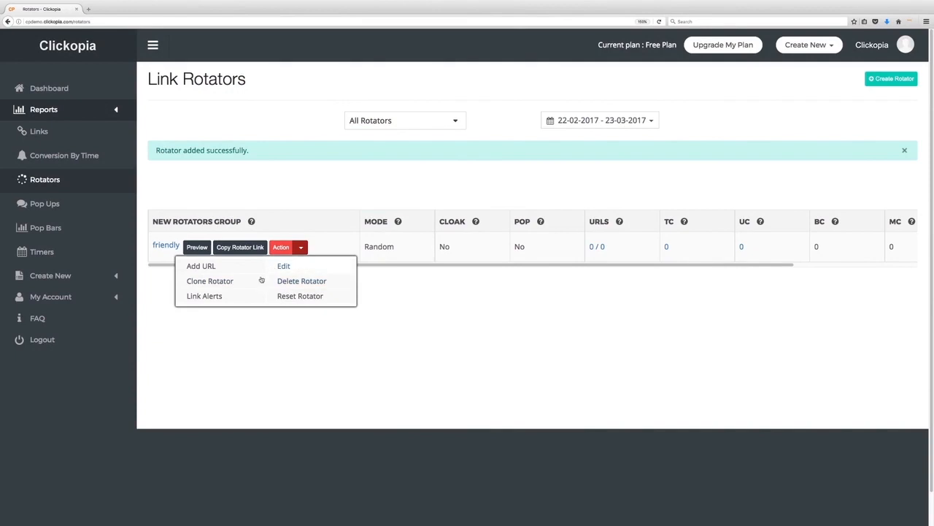
left_click(431, 289)
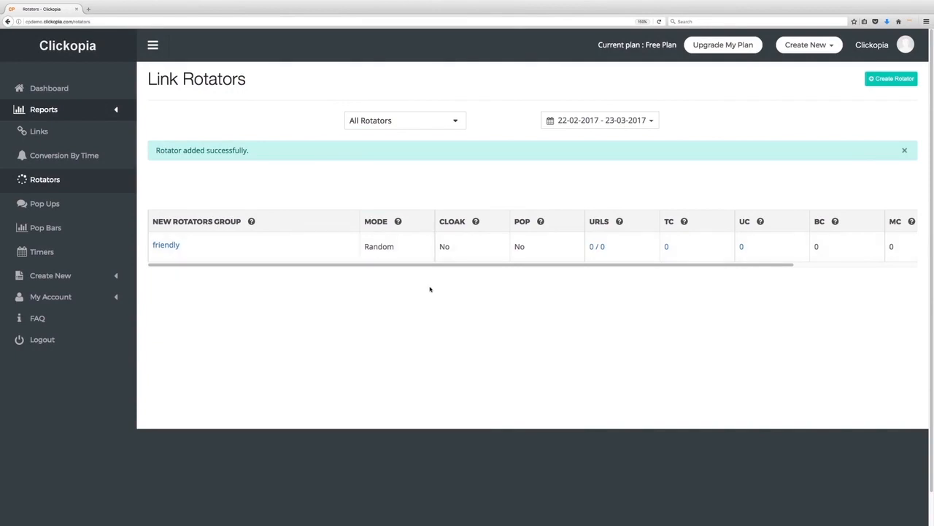
Examine the URL list of the "friendly" rotator
left_click(593, 248)
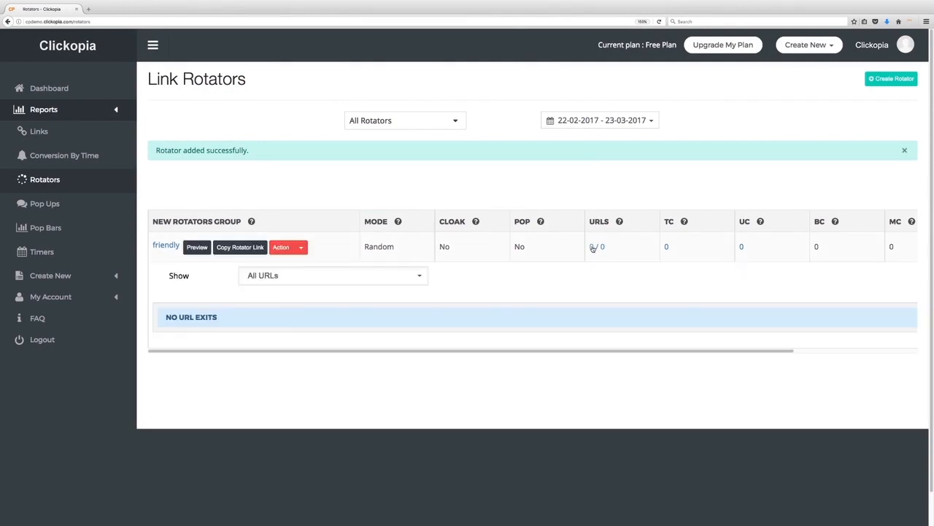
left_click(820, 351)
left_click_drag(821, 352, 567, 365)
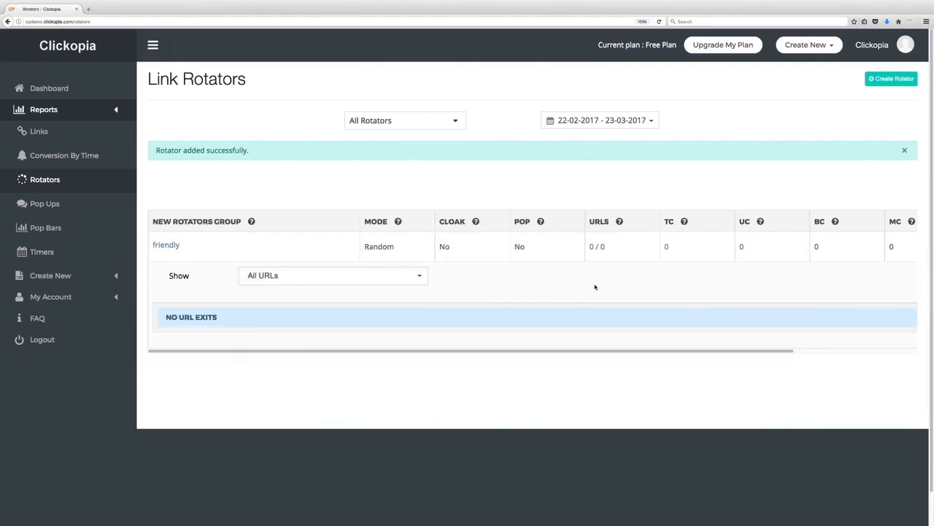
mouse_move(340, 243)
left_click(308, 250)
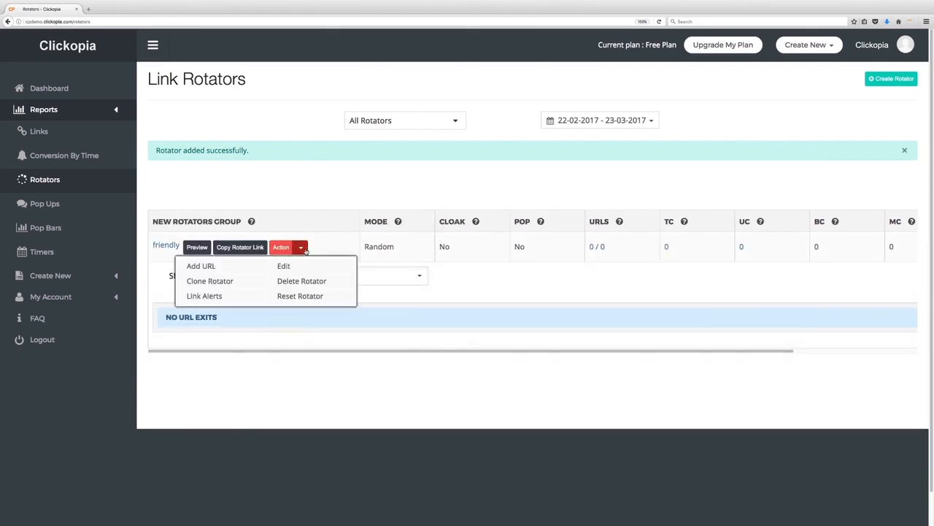
left_click(205, 265)
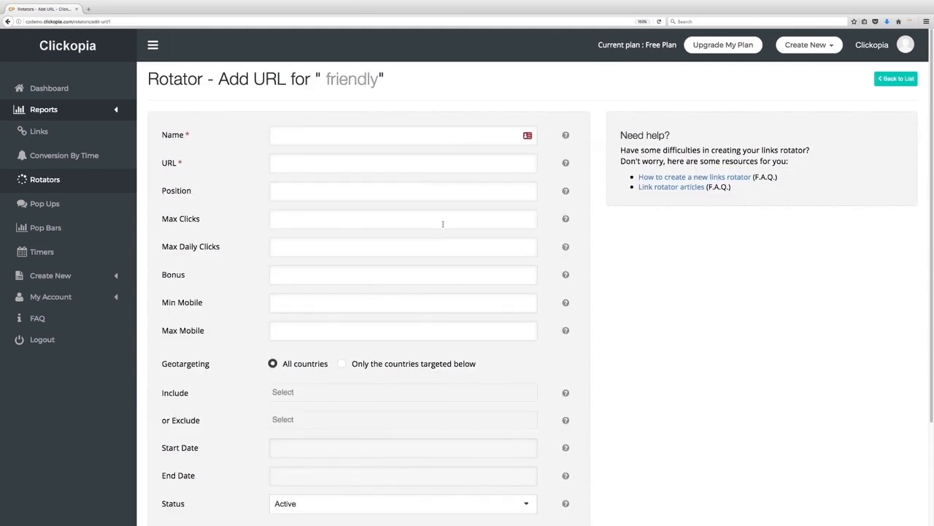
left_click(370, 135)
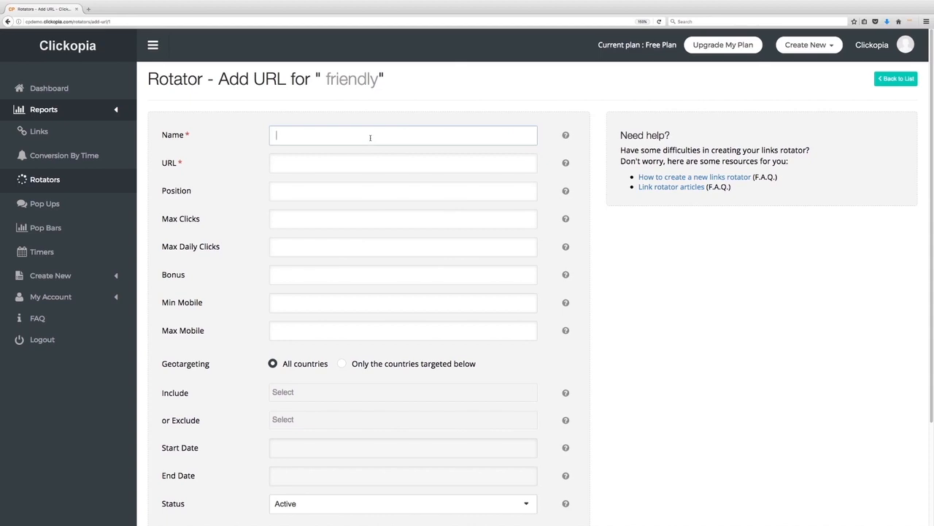
type("Jimmy")
key("Tab")
type("http:/")
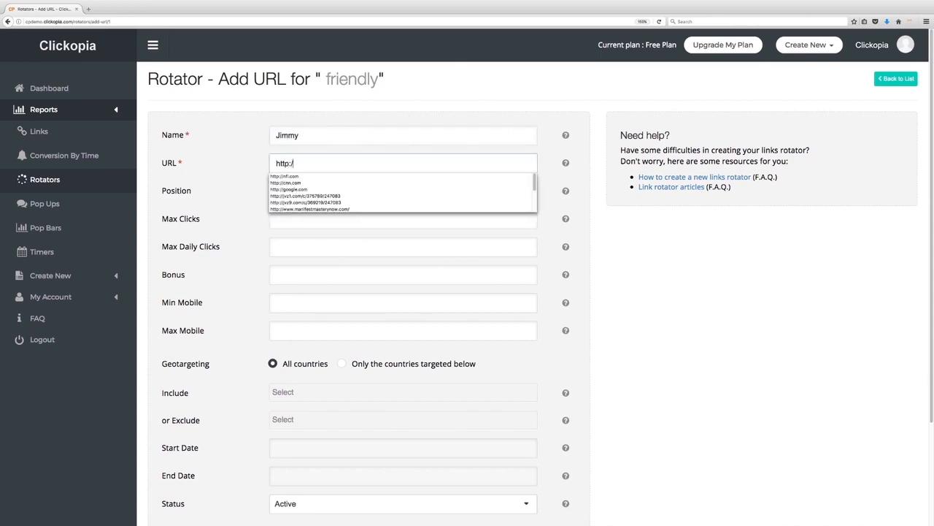
type("/nfl.com")
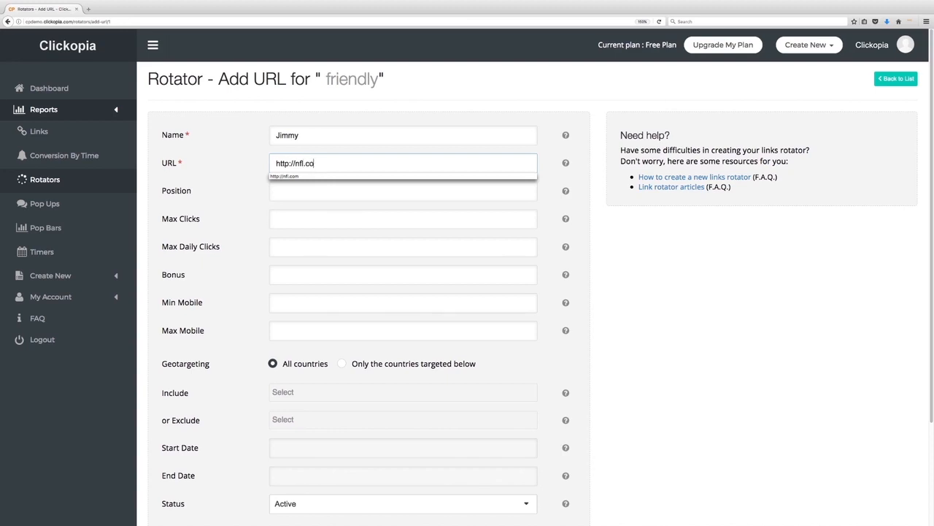
key("Tab")
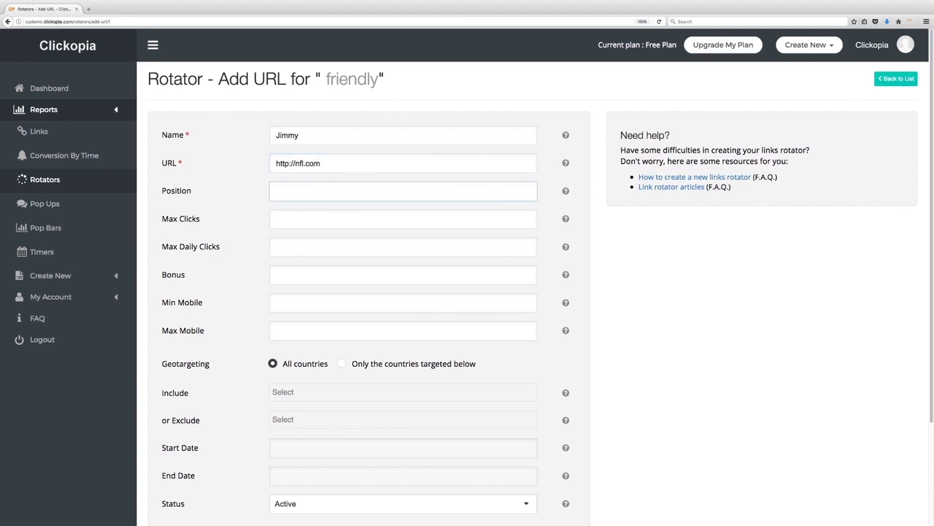
Set the URL's position to 1, max clicks to 100, max daily clicks to 50 and bonus to 10
type("1")
key("Tab")
type("100")
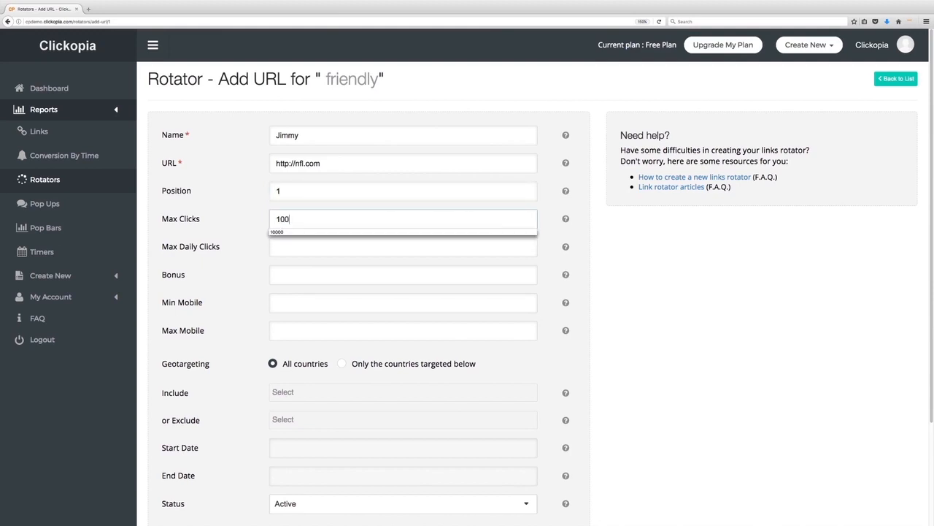
key("Tab")
type("50")
key("Tab")
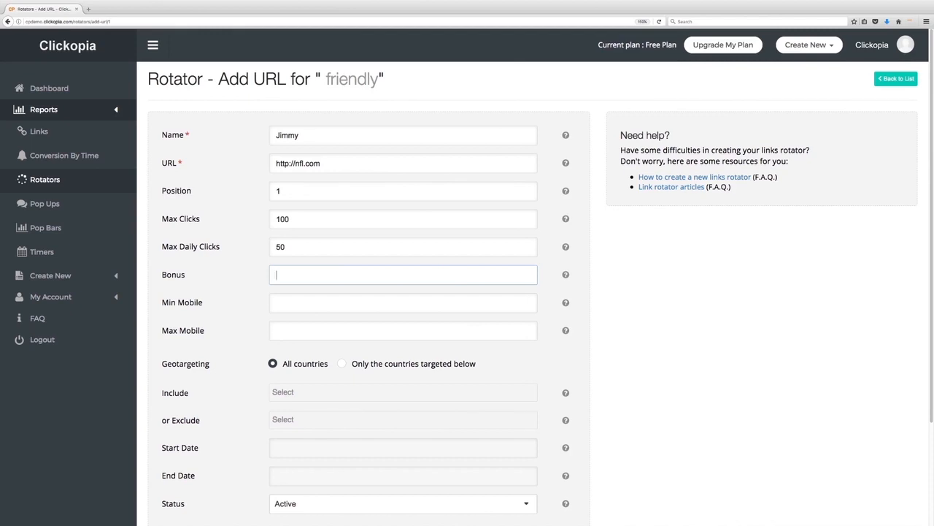
type("50")
key("BackSpace")
key("BackSpace")
type("10")
key("Tab")
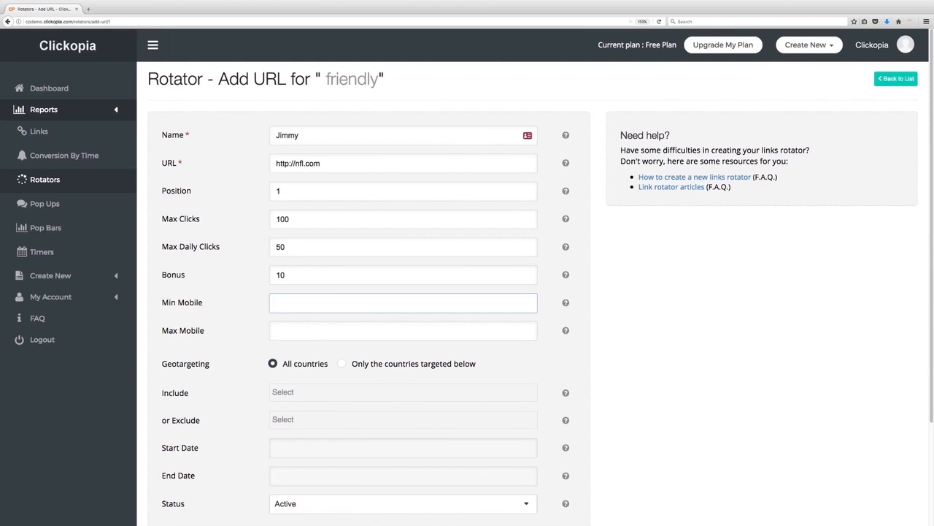
Review the status choices, enable notification when Max Clicks is reached, and add the URL to the rotator
scroll(308, 288, "down", 3)
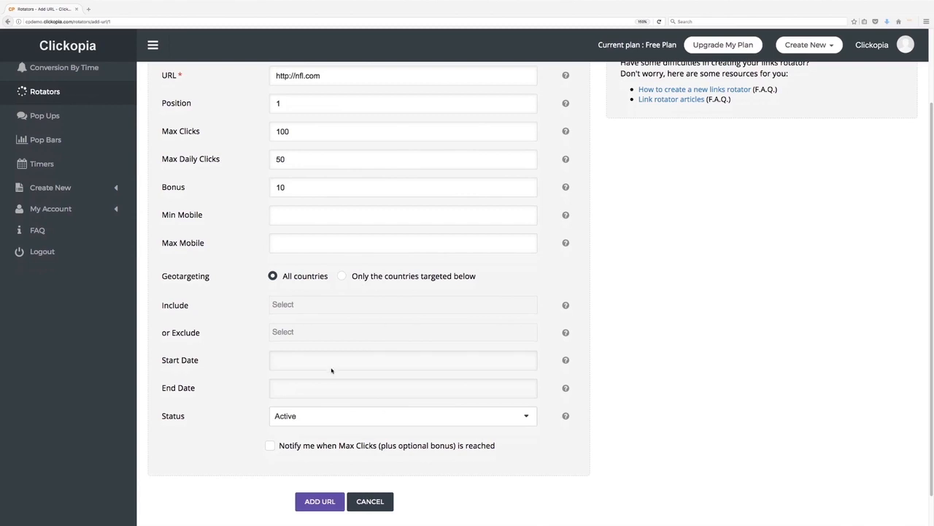
left_click(312, 421)
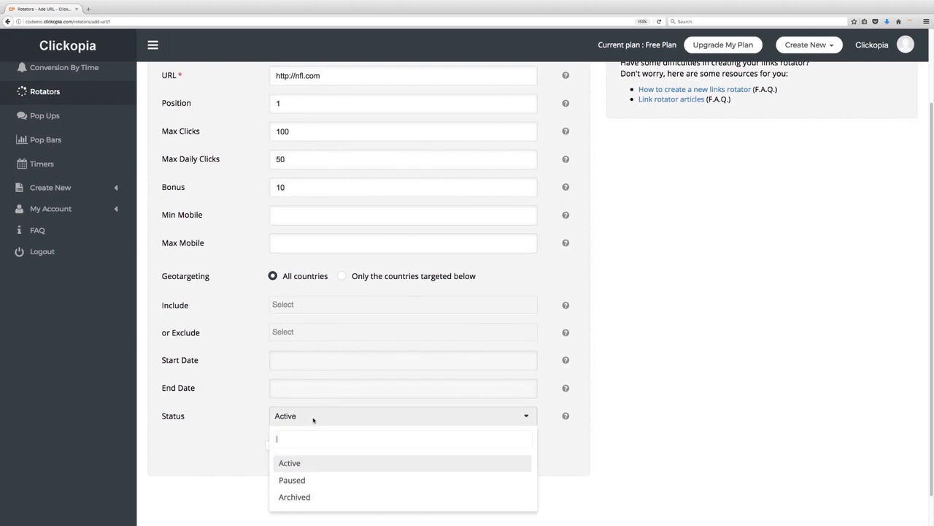
left_click(316, 416)
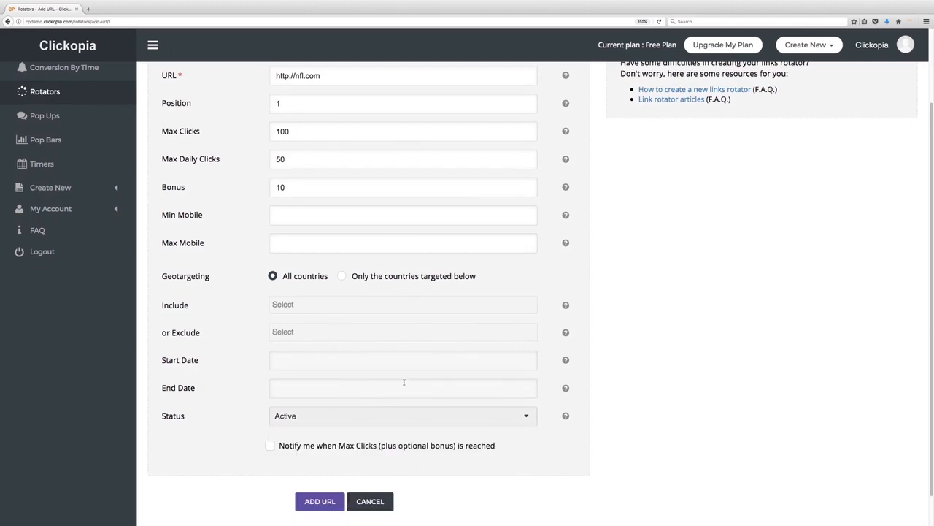
scroll(405, 363, "up", 3)
scroll(354, 255, "down", 4)
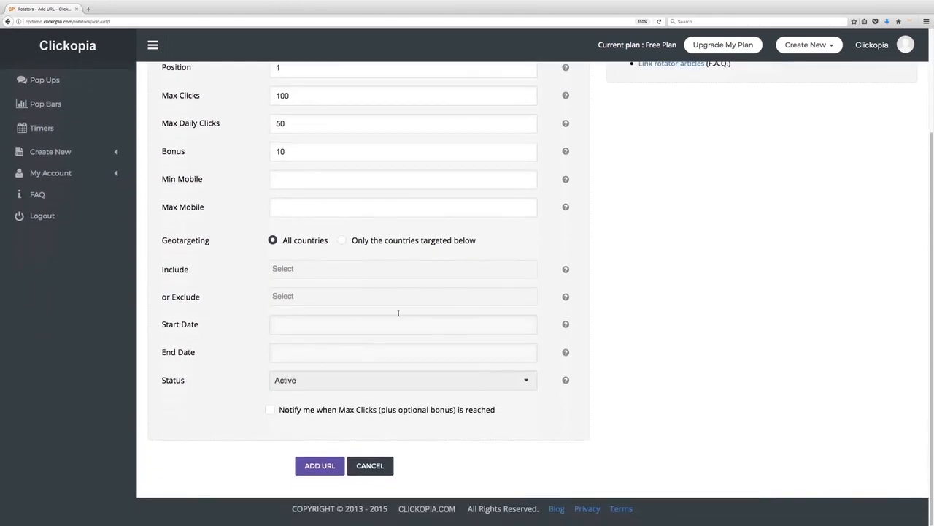
left_click(270, 411)
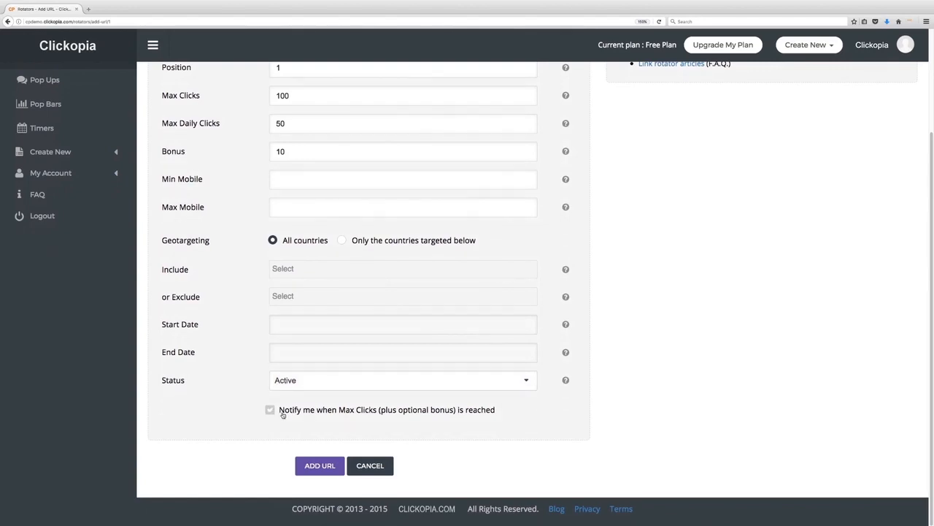
left_click(314, 465)
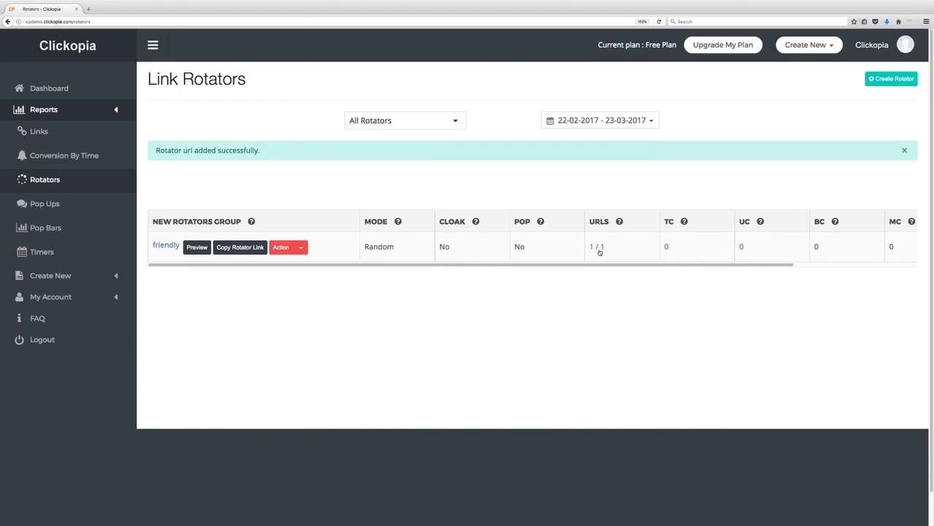
List the rotator's URLs and view the shared stats report of the nfl.com URL, closing it when finished
left_click(599, 249)
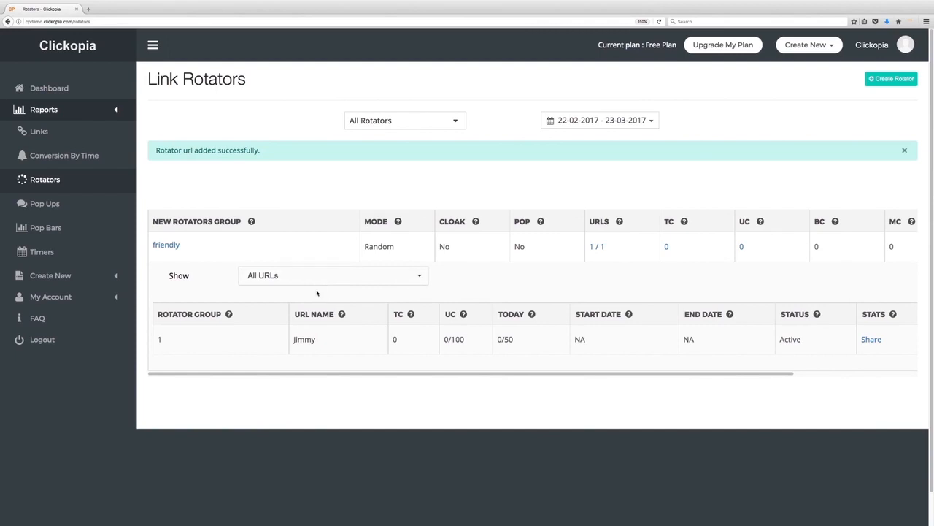
left_click(871, 340)
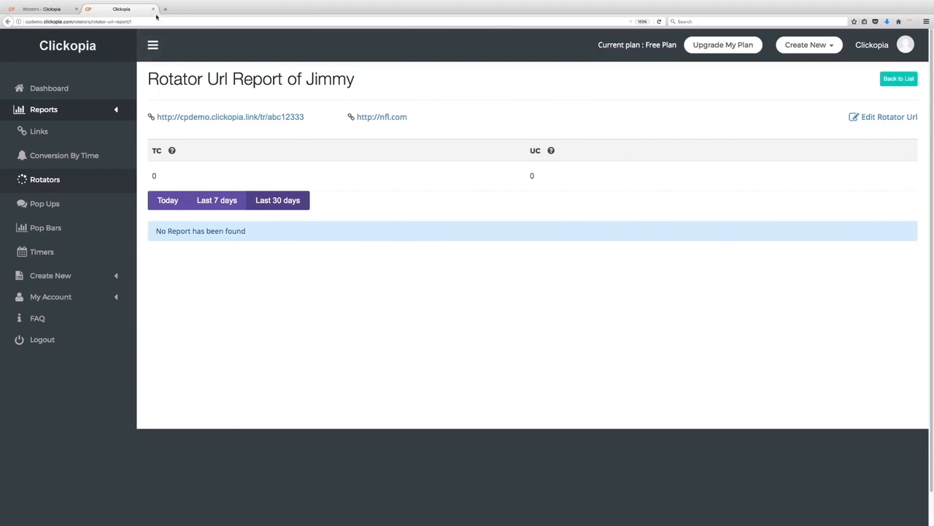
left_click(154, 8)
mouse_move(525, 249)
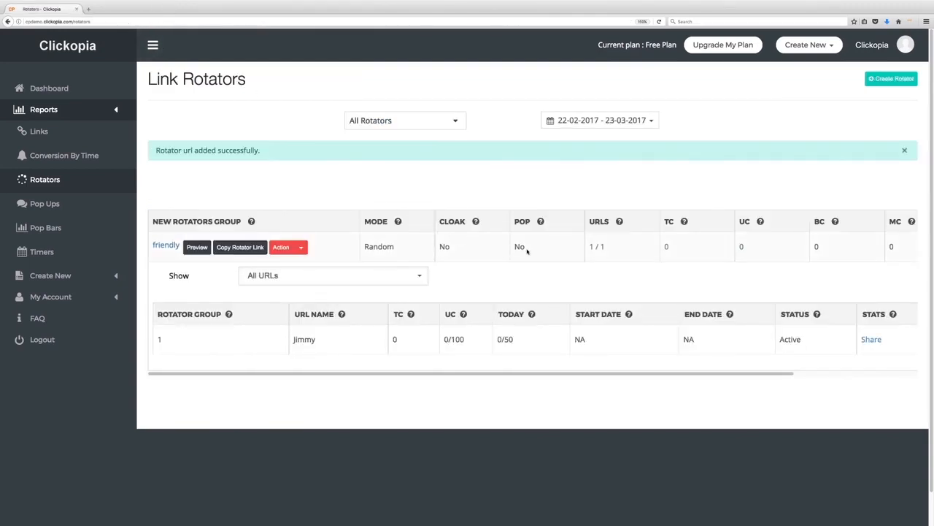
left_click(301, 248)
left_click(226, 265)
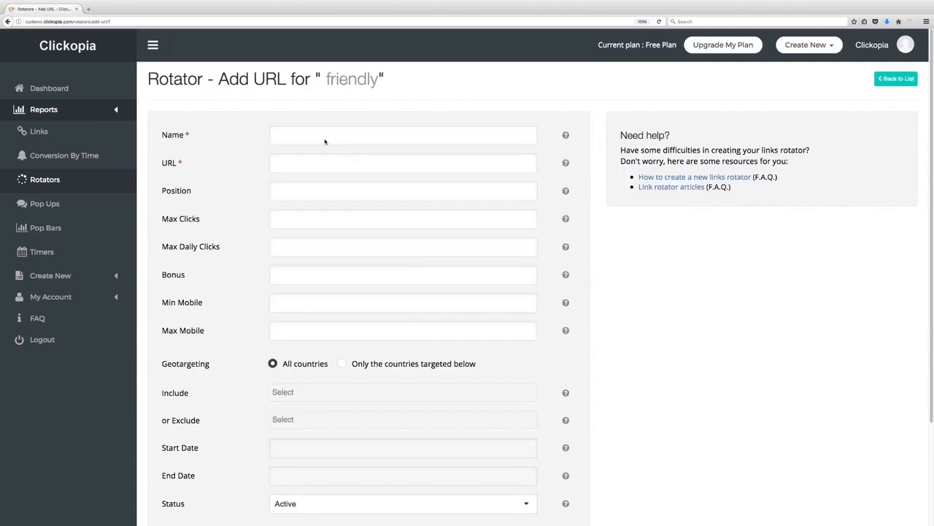
left_click(323, 138)
type("demo2")
key("Tab")
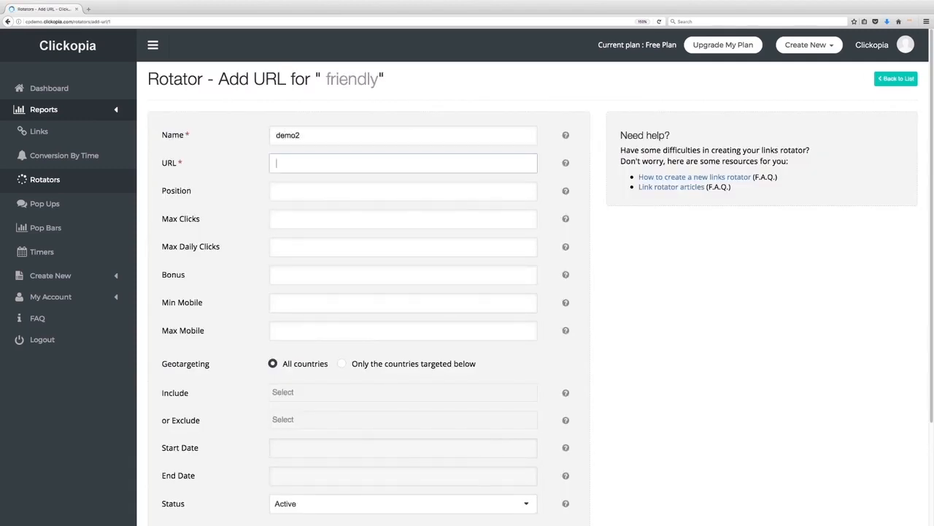
type("http://cnn.com")
key("Tab")
Give demo2 position 2, max clicks 100, max daily clicks 5 and bonus 50, and add it to the rotator
type("2")
key("Tab")
type("1")
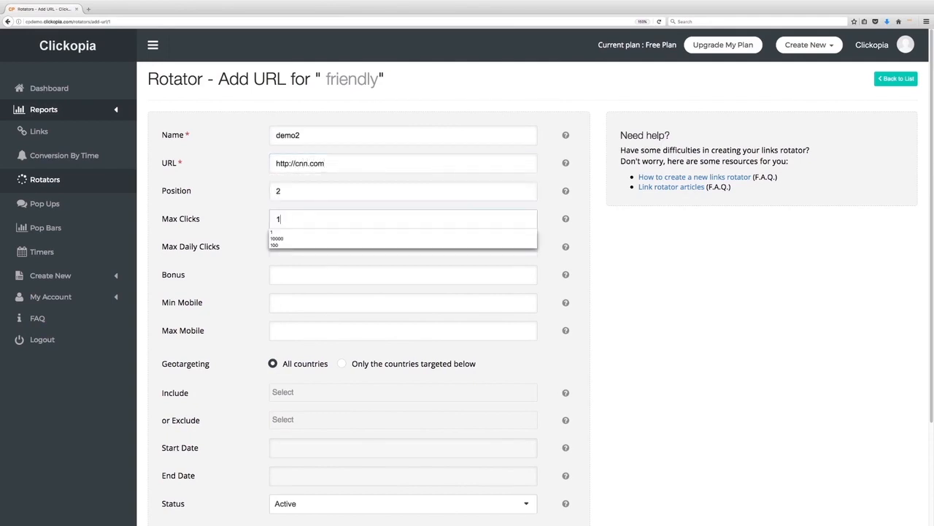
type("00")
key("Tab")
type("5")
key("Tab")
type("50")
key("Tab")
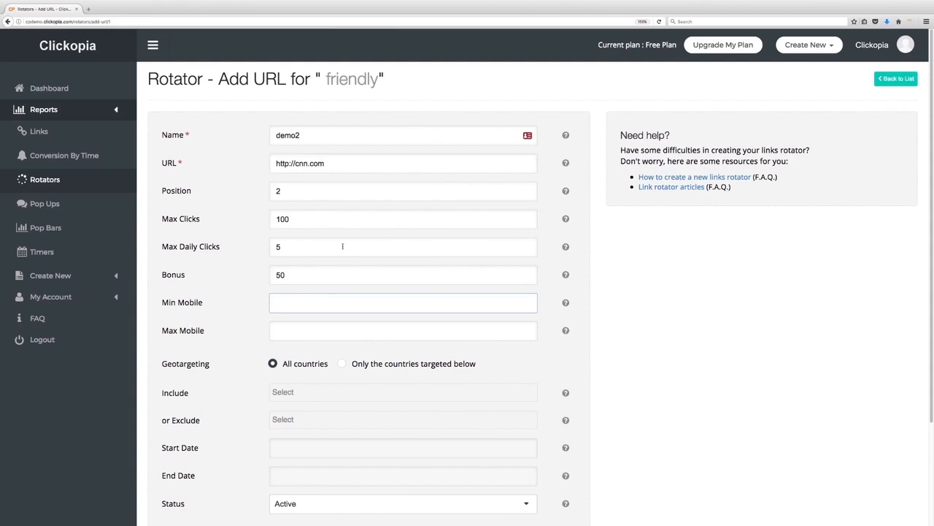
scroll(340, 292, "down", 3)
left_click(329, 459)
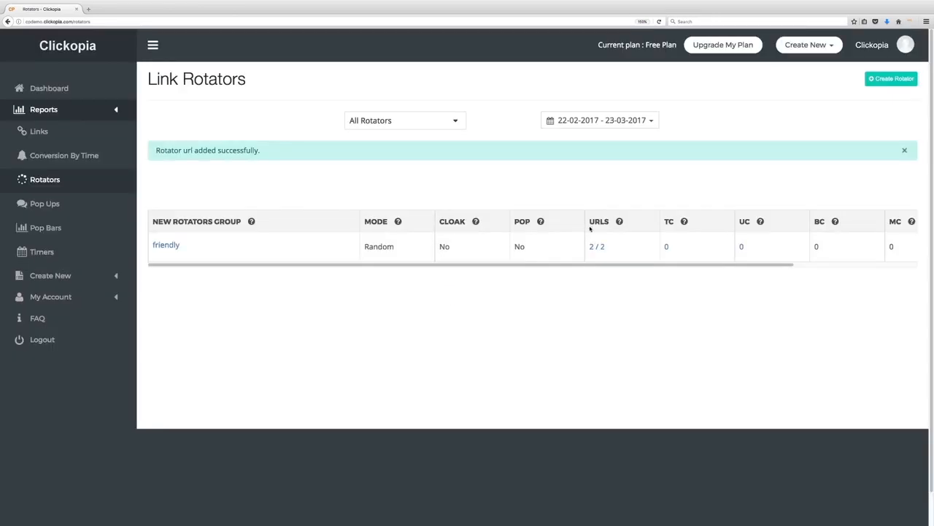
List the URLs of the "friendly" rotator and compare their unique-click and daily-click limits
left_click(597, 248)
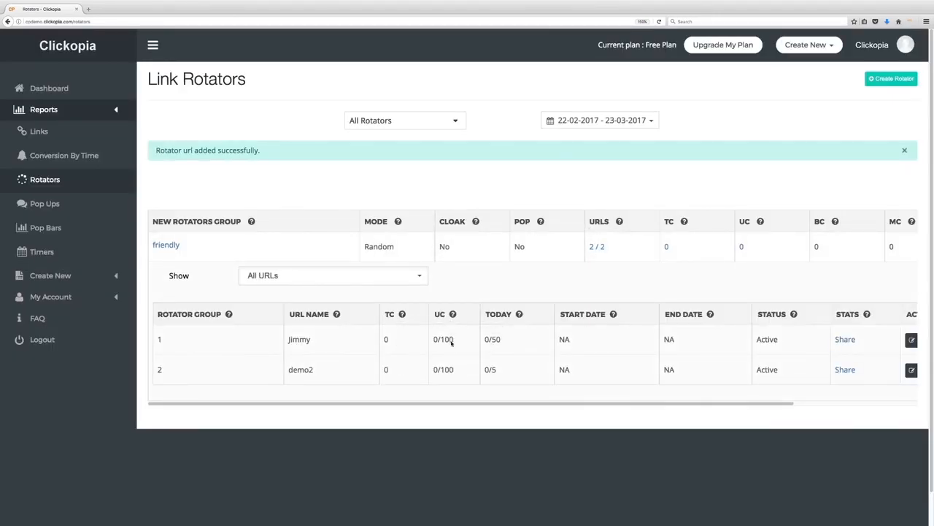
left_click_drag(440, 340, 457, 370)
double_click(487, 341)
double_click(491, 369)
mouse_move(507, 339)
left_mouse_down()
mouse_move(480, 339)
mouse_move(491, 338)
left_mouse_up()
double_click(491, 337)
Examine the remaining columns of the rotator report, reading the explanations of the unique-click, backup-click, MC and DA columns
left_click_drag(745, 402, 868, 400)
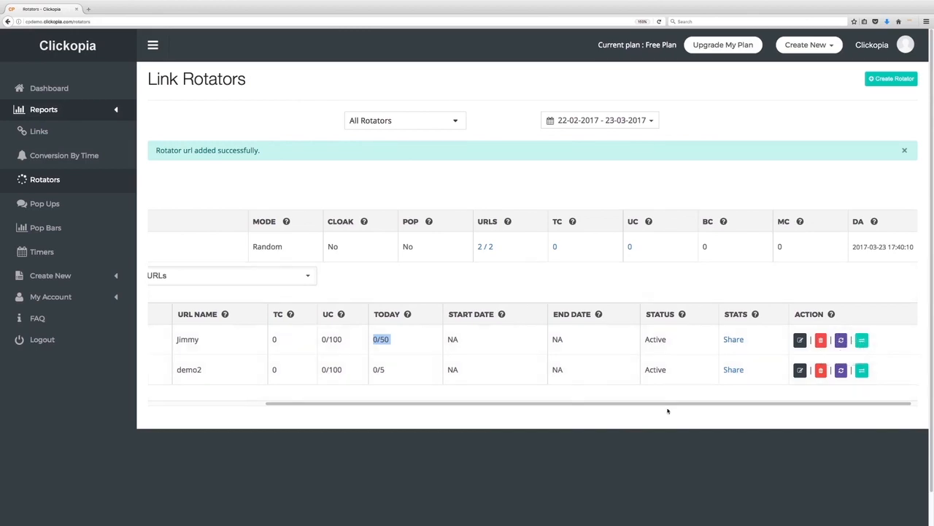
left_click_drag(664, 405, 692, 239)
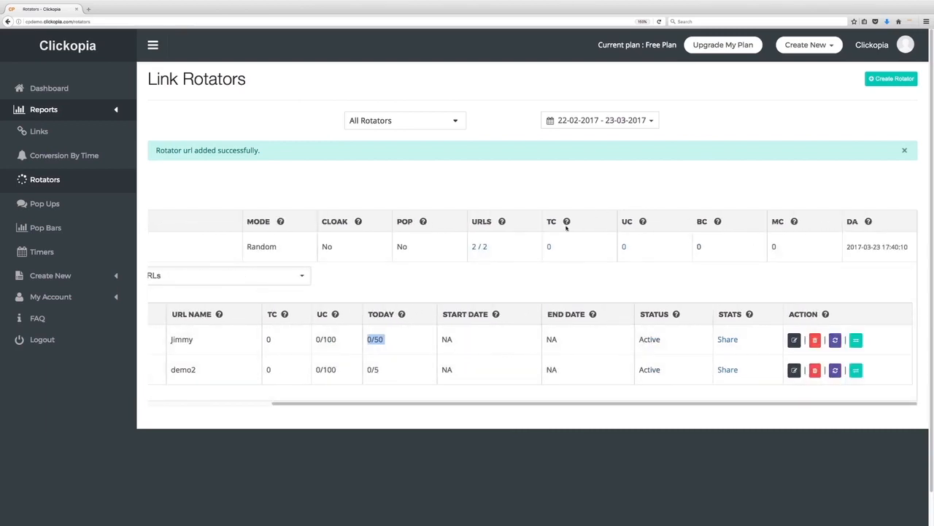
mouse_move(643, 223)
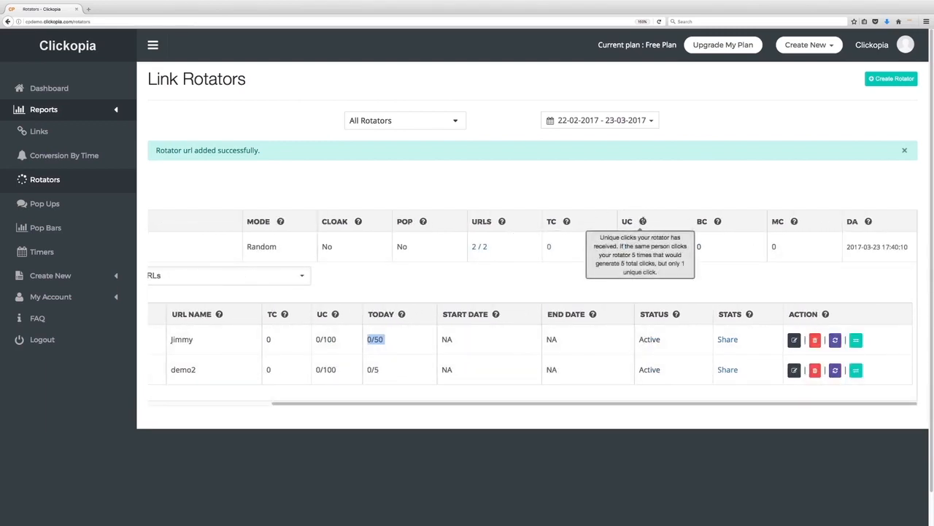
mouse_move(717, 222)
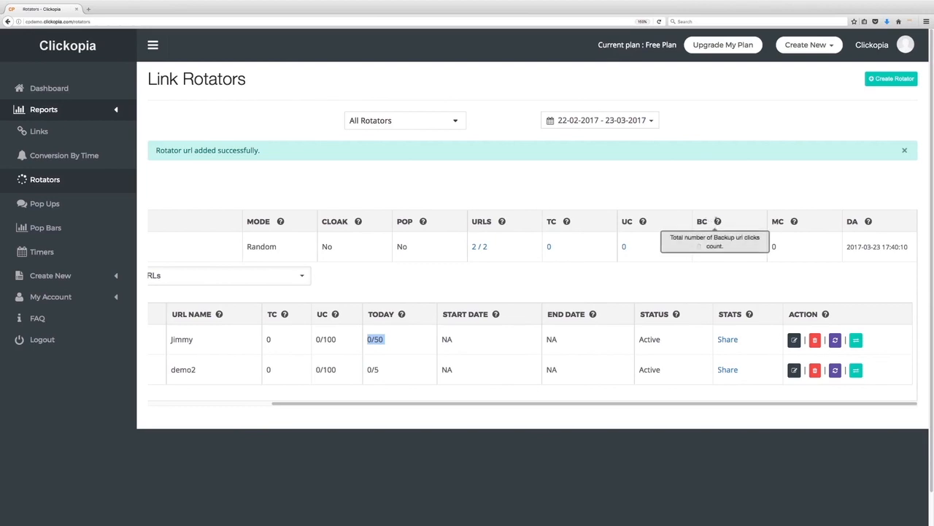
mouse_move(795, 222)
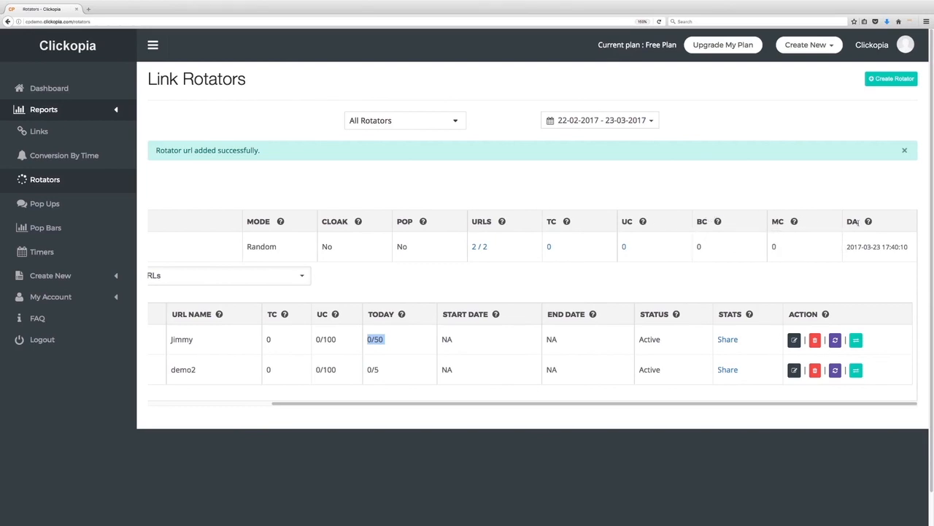
mouse_move(865, 228)
left_click_drag(594, 403, 384, 414)
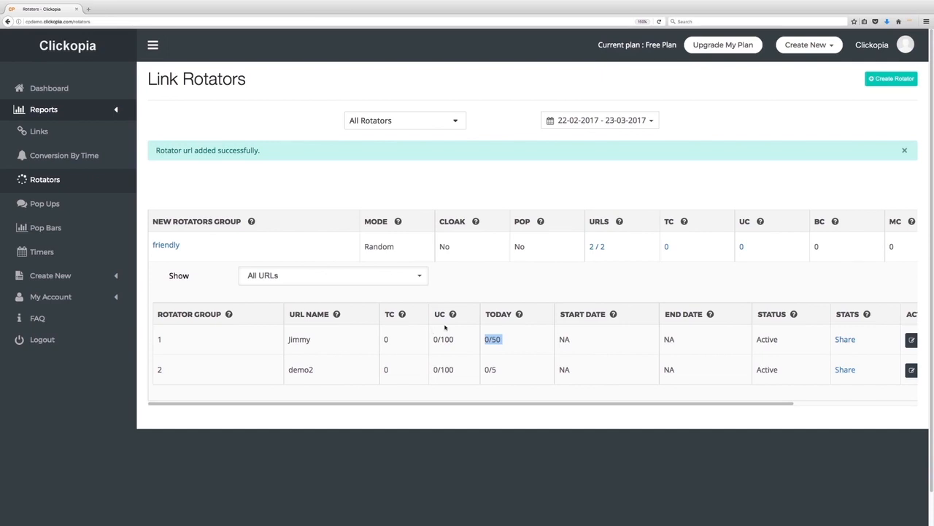
left_click(489, 289)
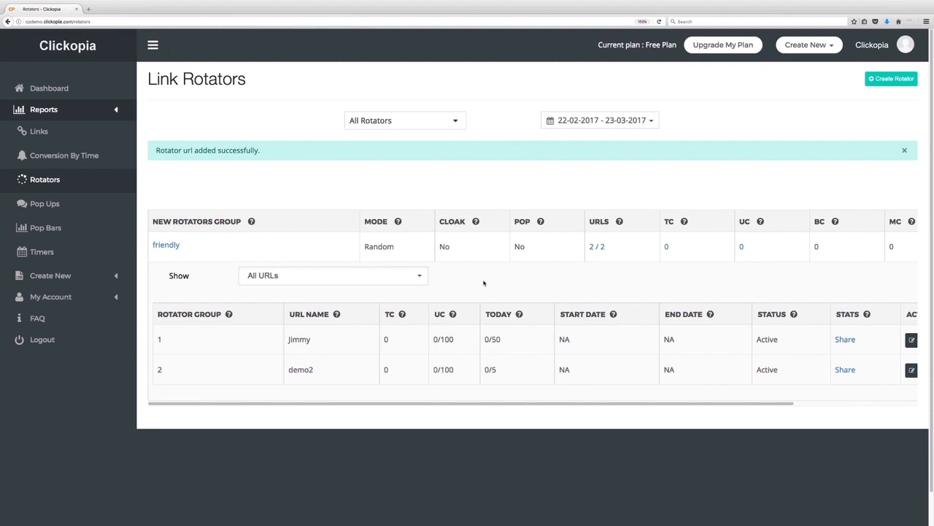